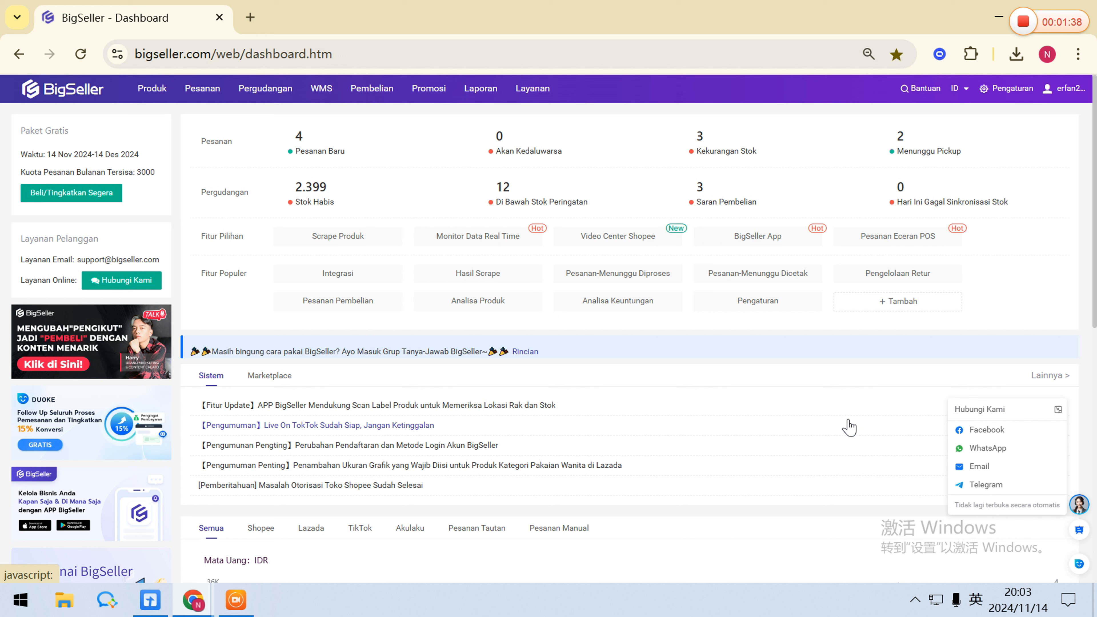
# Open the SKU Gudang list in the warehouse section and dismiss the stock synchronization guide.
pyautogui.moveTo(277, 95)
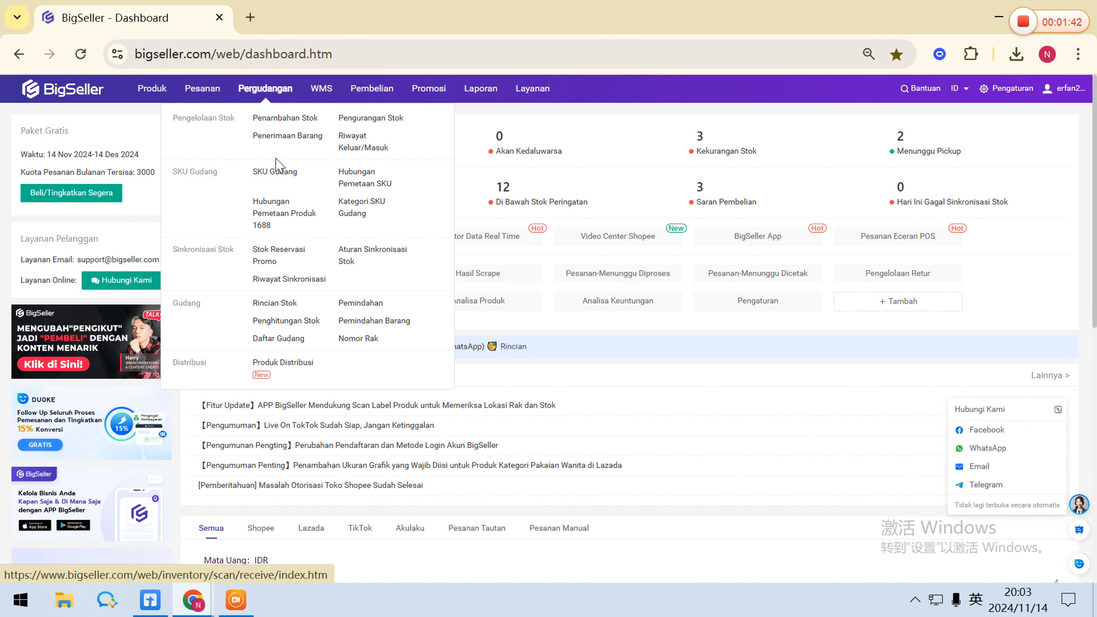
pyautogui.click(277, 173)
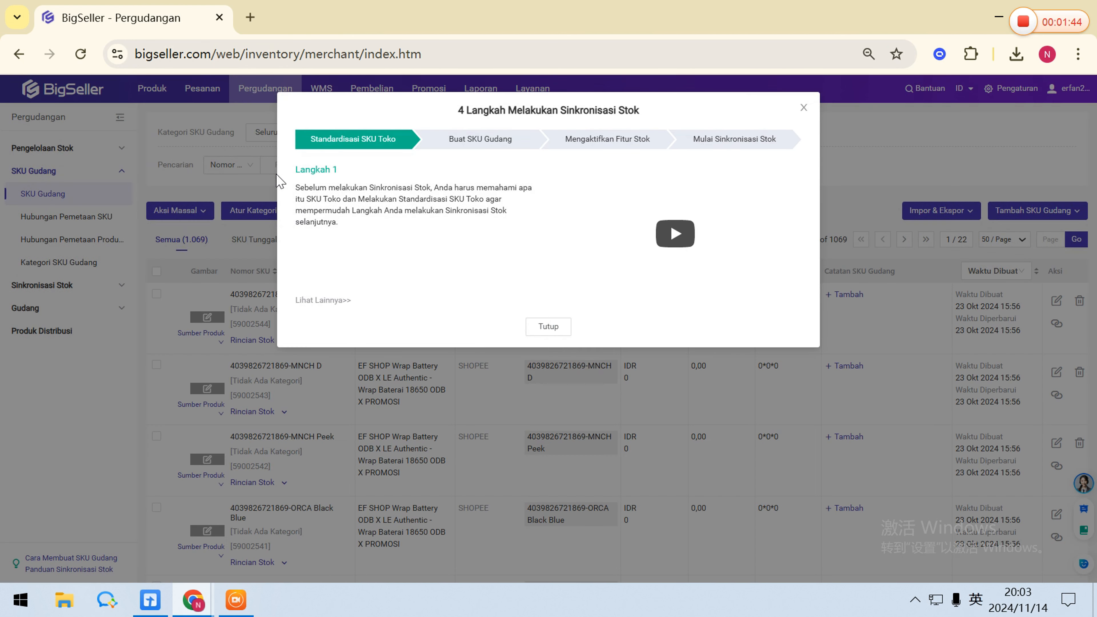
pyautogui.click(548, 326)
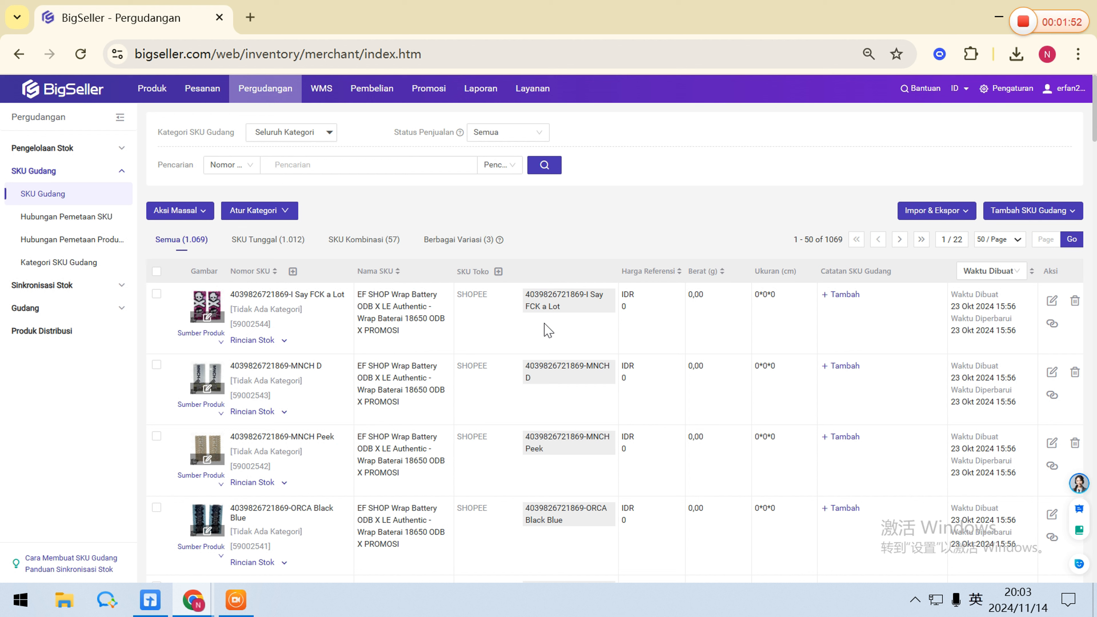
# Start a new single SKU with number "AB 123", title "AB" and a reference price of IDR 50000.
pyautogui.moveTo(1009, 218)
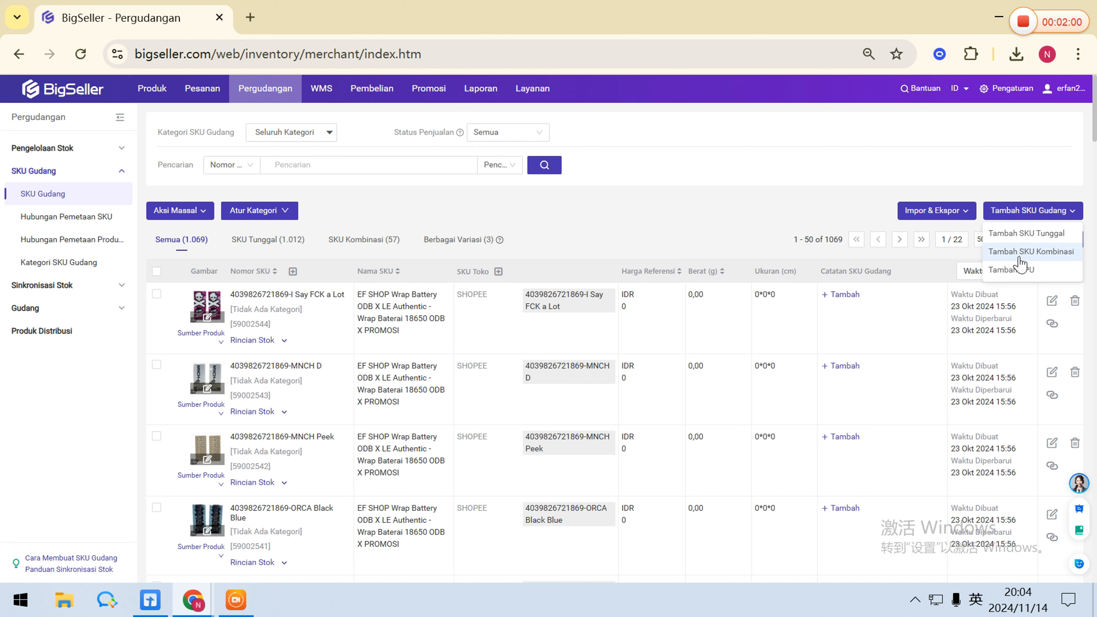
pyautogui.click(1020, 238)
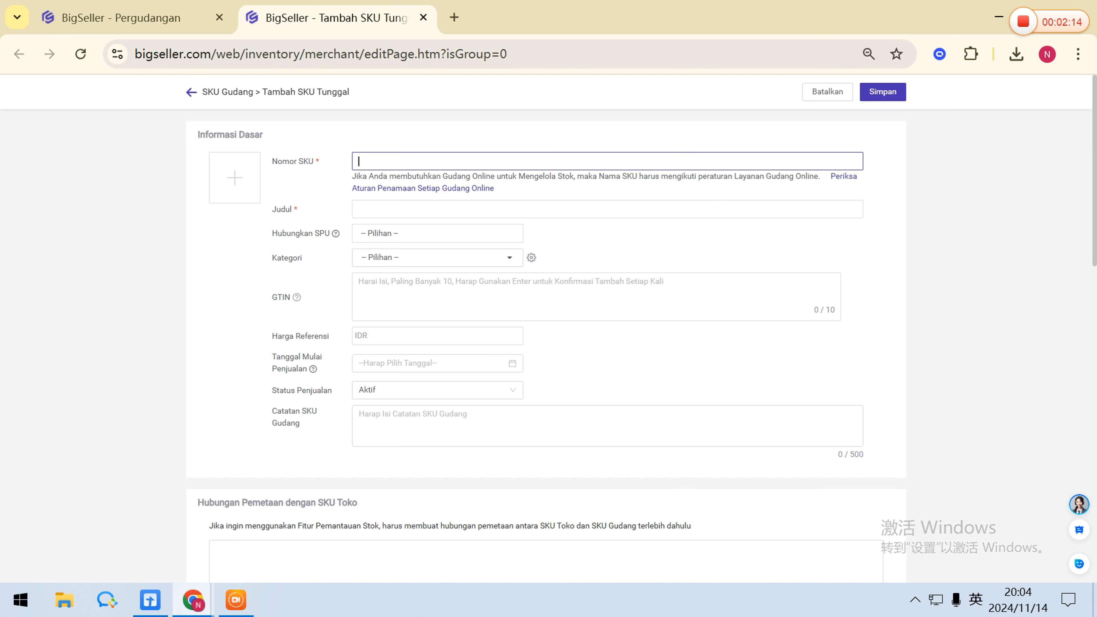
pyautogui.press('capslock')
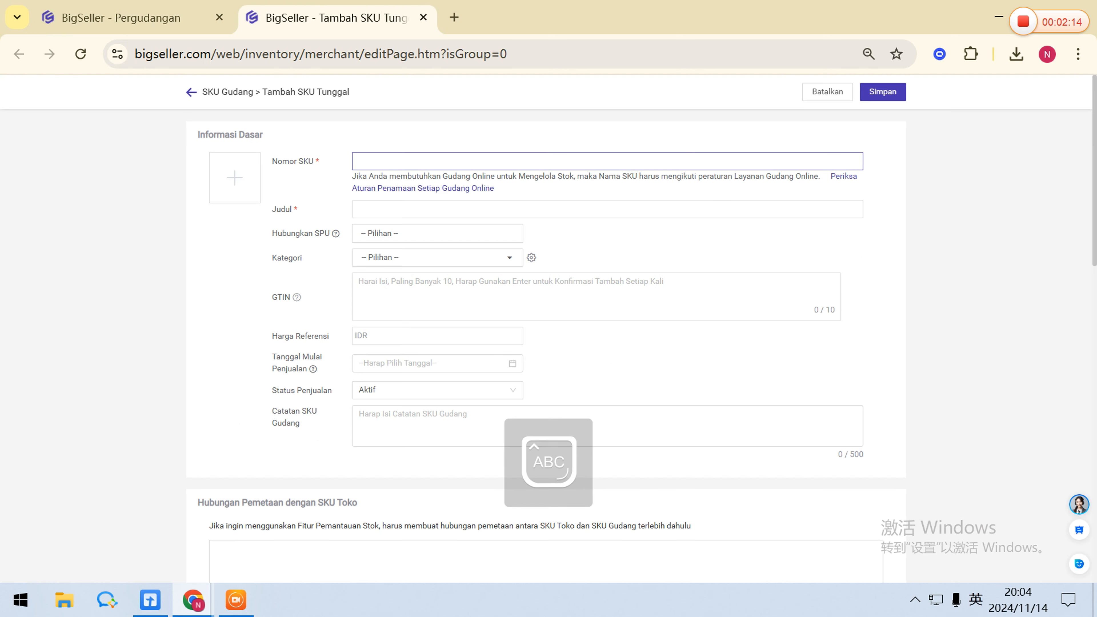
pyautogui.write('AB 123')
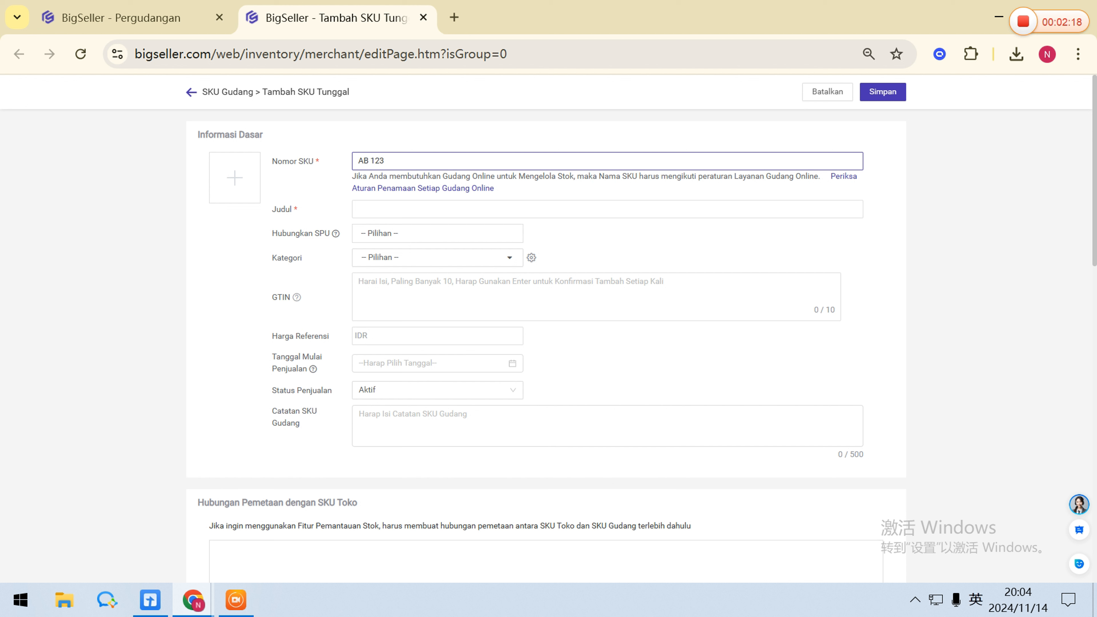
pyautogui.click(388, 209)
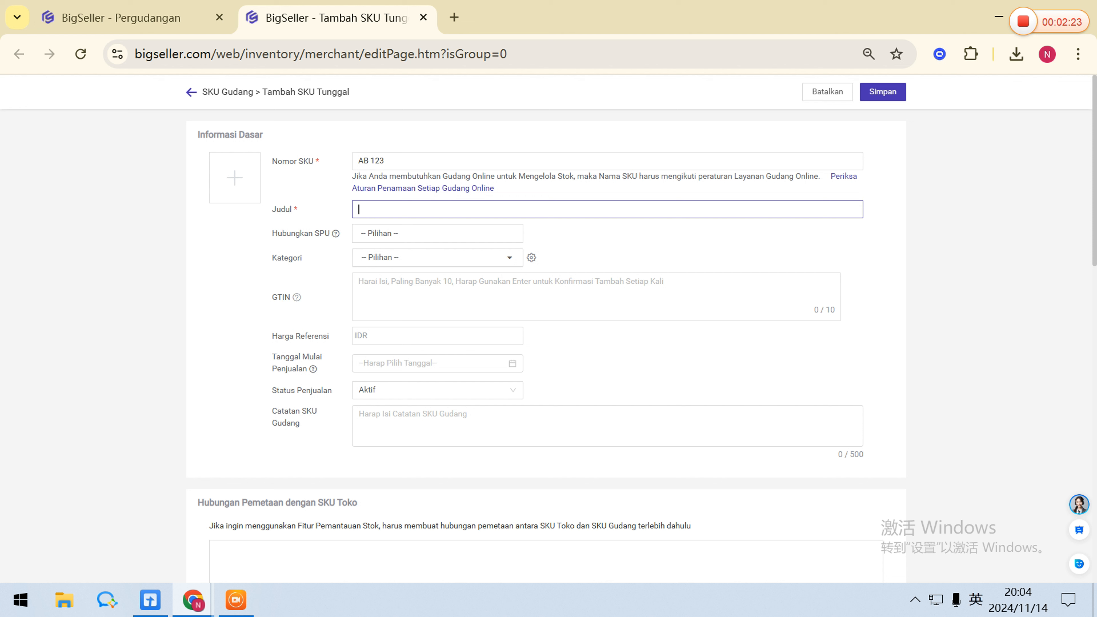
pyautogui.write('AB')
pyautogui.click(384, 336)
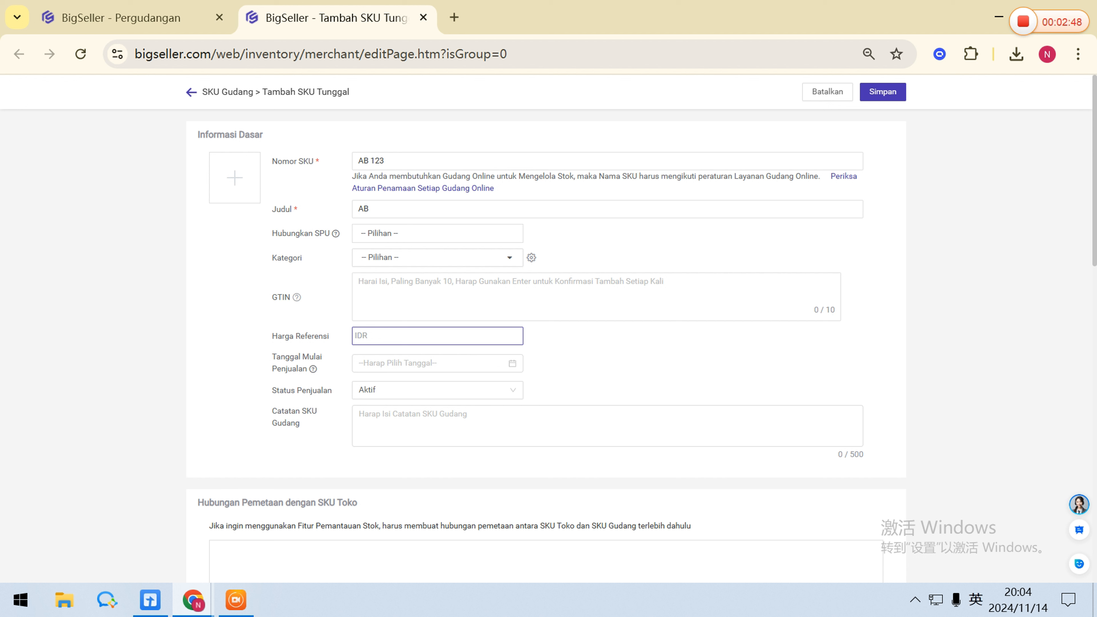
pyautogui.write('50000')
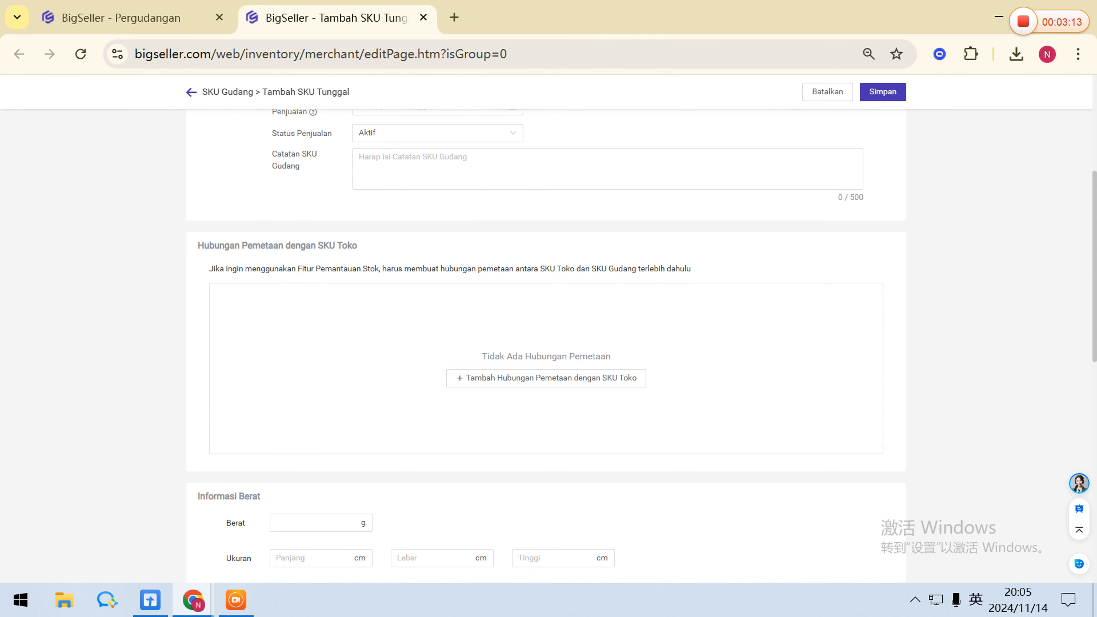
# Map the new SKU to the Shopee store SKUs A1-Orange + Celana-M and A1-Orange + Celana-L.
pyautogui.click(550, 387)
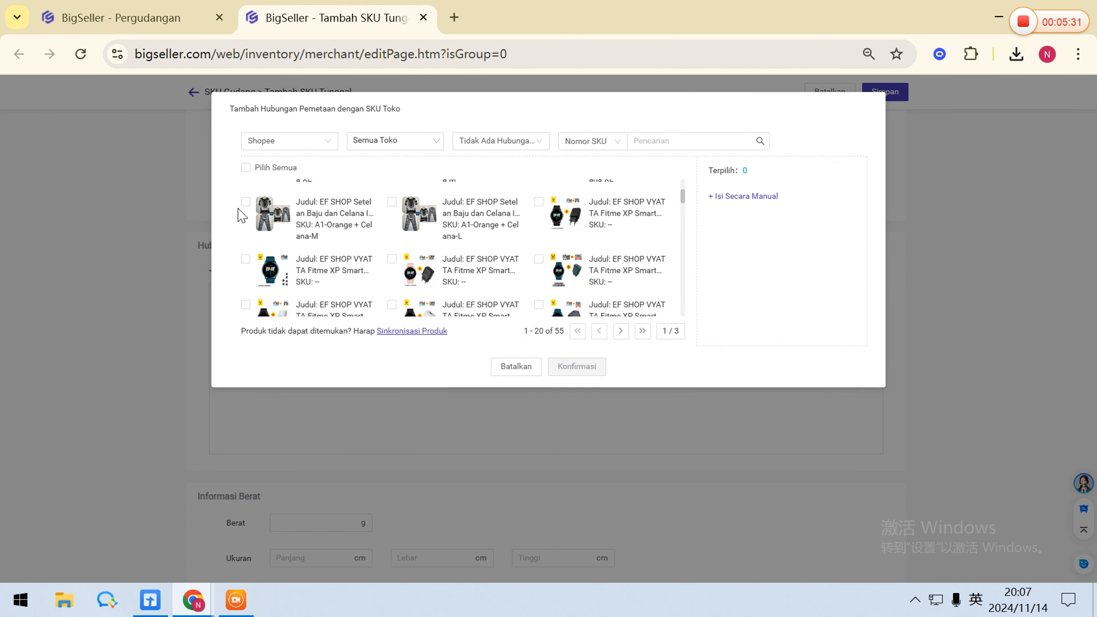
pyautogui.click(245, 202)
pyautogui.click(392, 202)
pyautogui.click(577, 366)
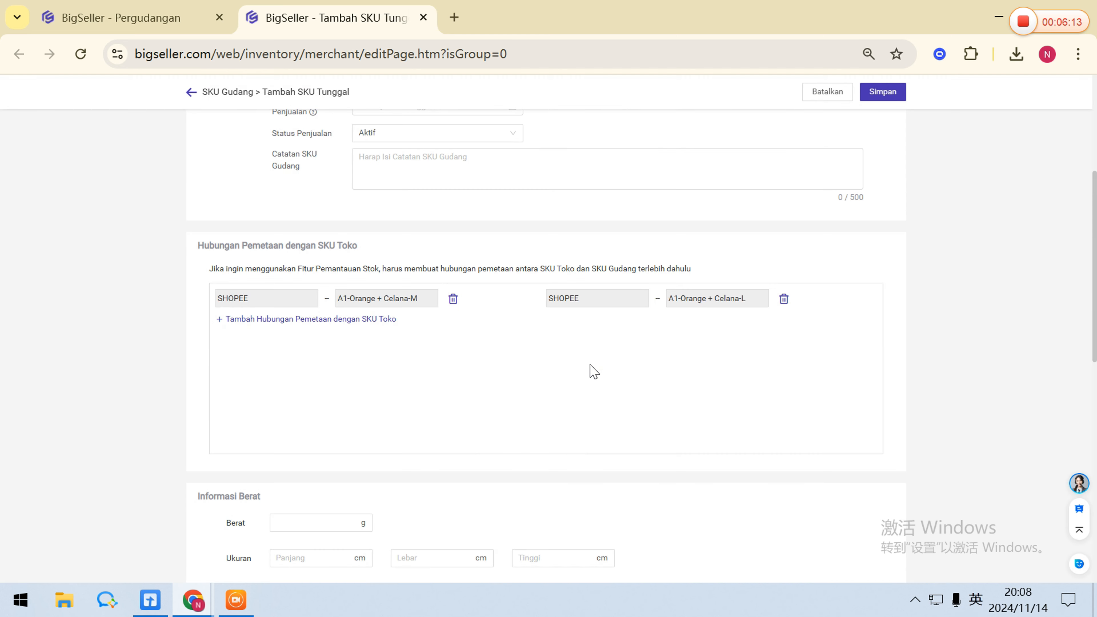
# Set the new SKU's weight to 100 g.
pyautogui.scroll(-4, 594, 372)
pyautogui.click(318, 351)
pyautogui.write('100')
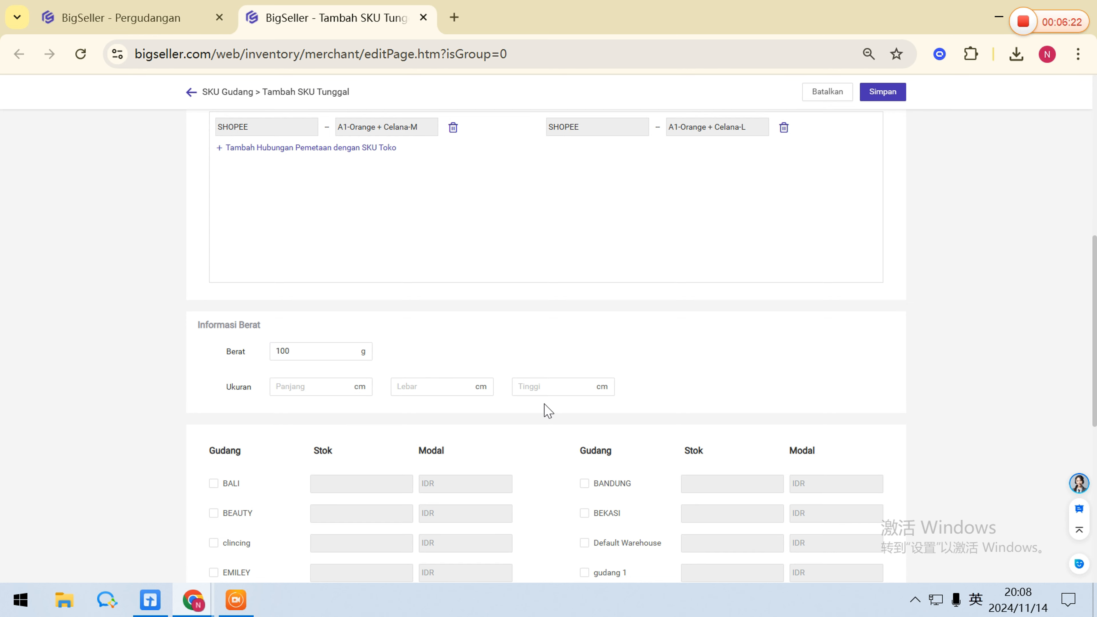
# Set the stock to 20 and the cost price to IDR 50000 for the GUDANG TOKO OFFLINE warehouse.
pyautogui.scroll(-4, 546, 409)
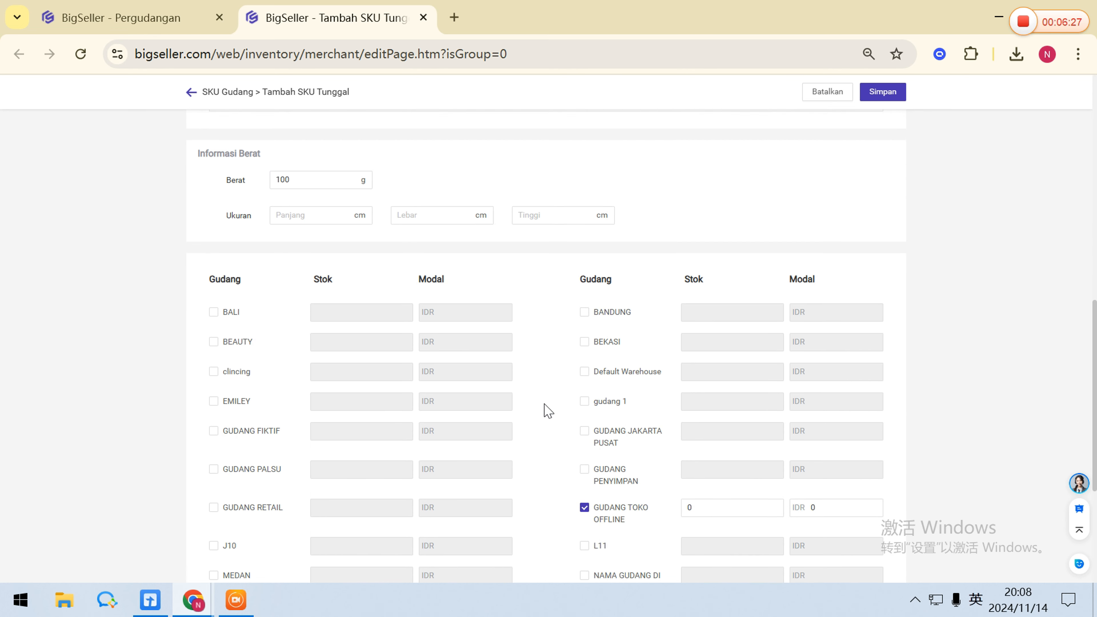
pyautogui.scroll(-2, 548, 411)
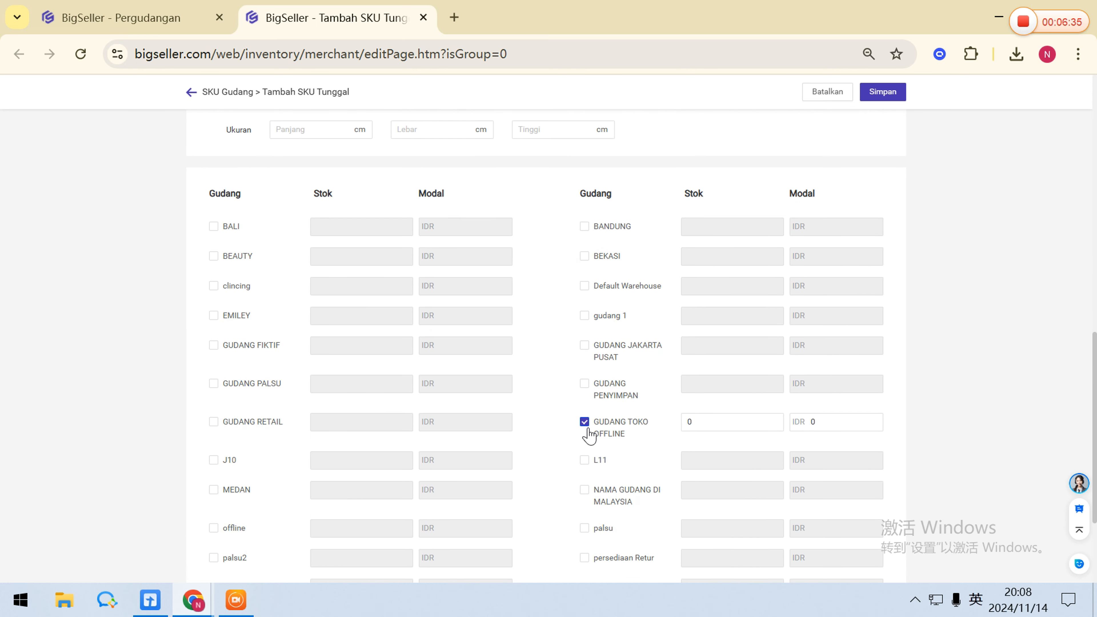
pyautogui.click(691, 421)
pyautogui.press('BackSpace')
pyautogui.write('20')
pyautogui.press('Tab')
pyautogui.press('BackSpace')
pyautogui.write('50000')
pyautogui.click(559, 417)
# Review the completed form and save the new single SKU.
pyautogui.scroll(-3, 559, 417)
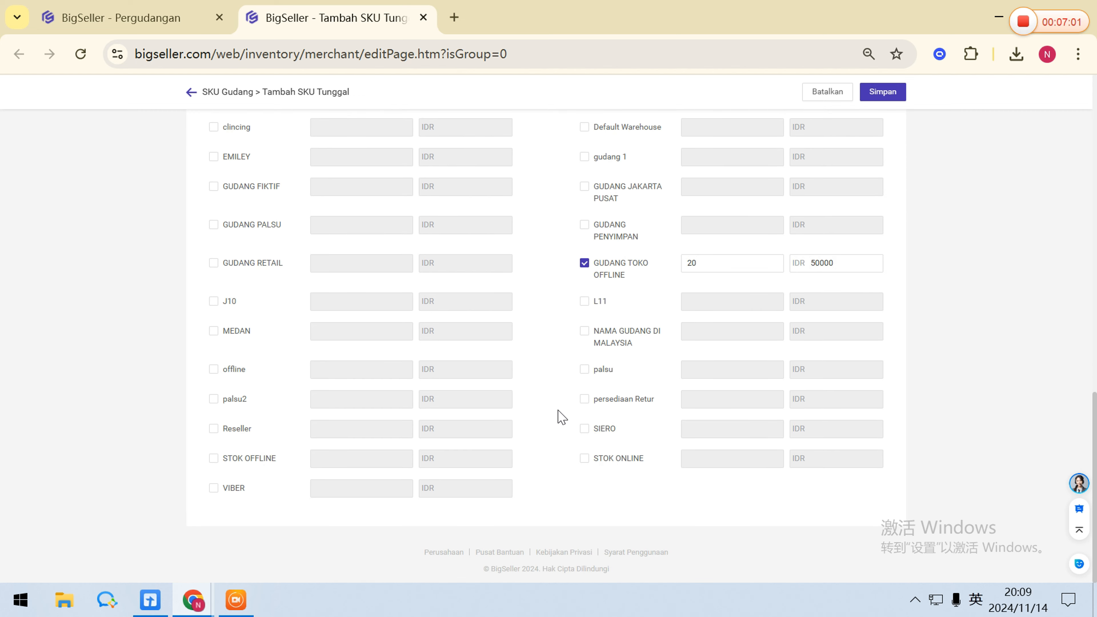
pyautogui.scroll(10, 560, 416)
pyautogui.scroll(5, 560, 416)
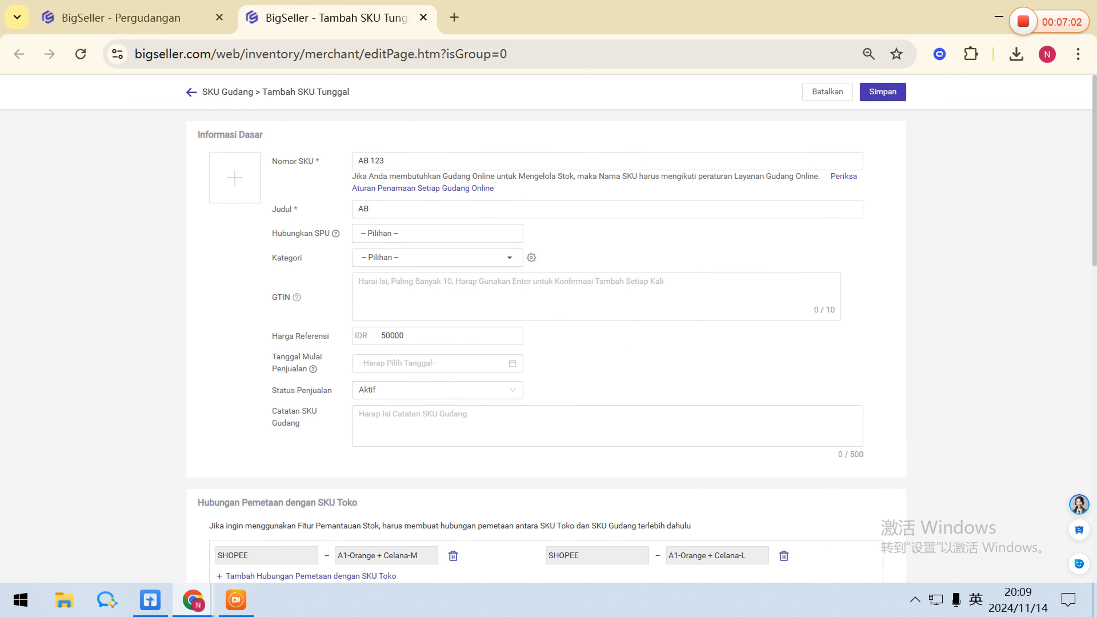
pyautogui.click(869, 102)
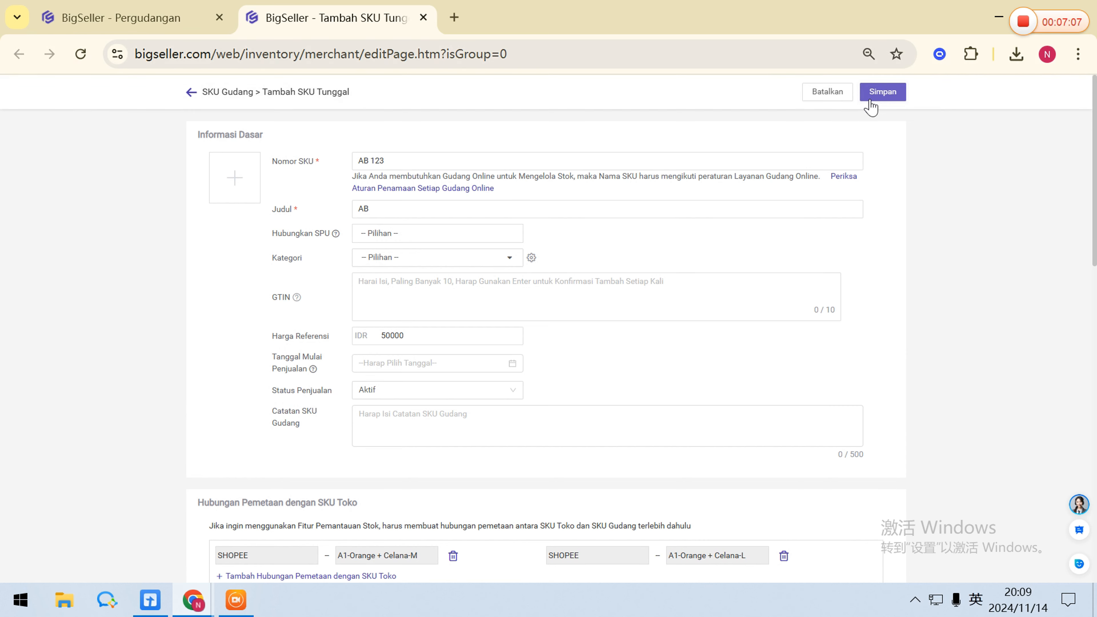
pyautogui.scroll(2, 247, 238)
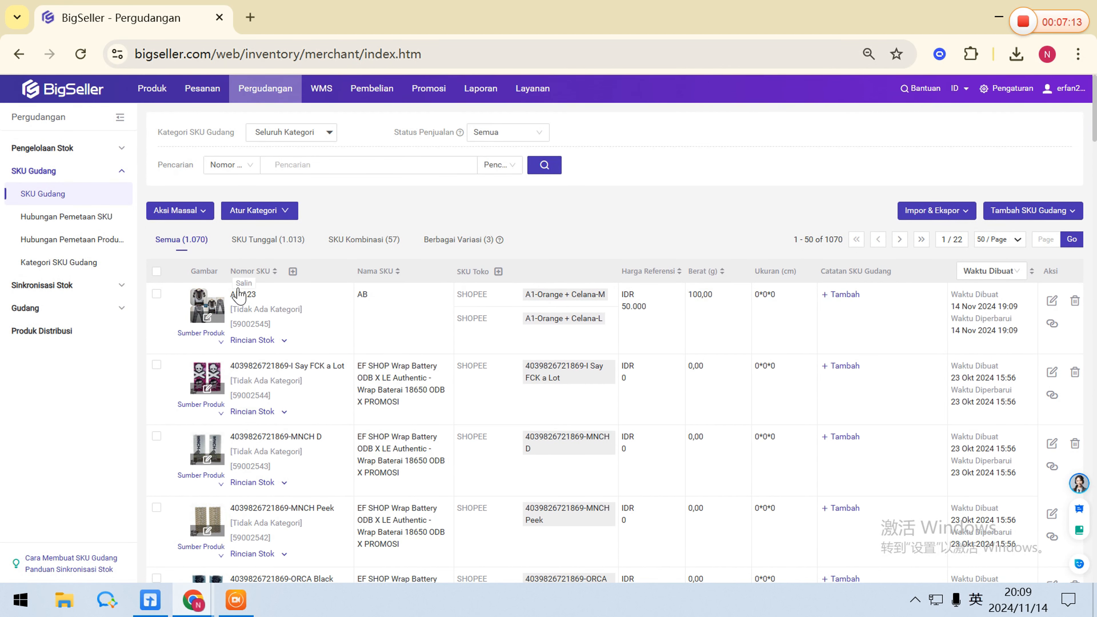
# Open SKU AB 123 for editing, check its SKU number, and close the edit page without changes.
pyautogui.click(1052, 301)
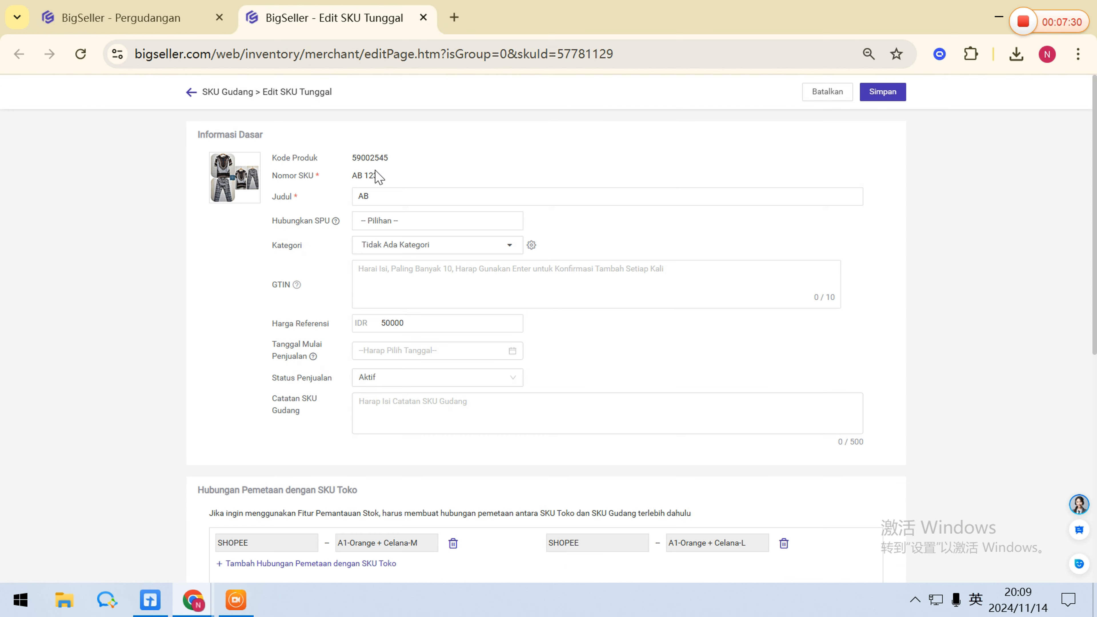
pyautogui.moveTo(375, 176); pyautogui.dragTo(338, 177)
pyautogui.click(413, 183)
pyautogui.click(424, 18)
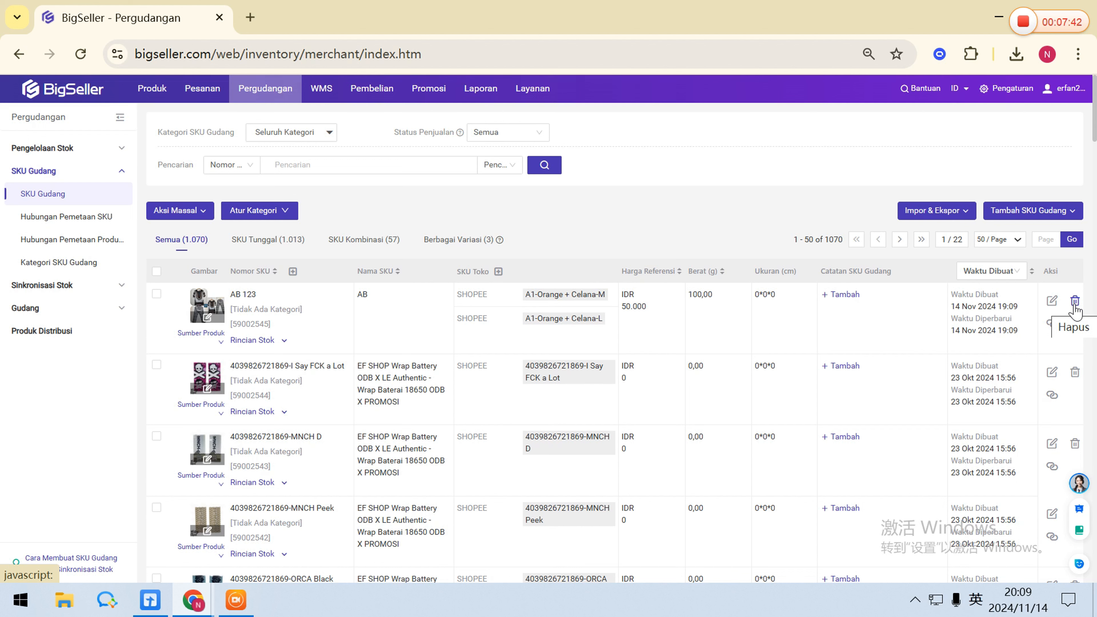
# Select all SKUs on the page to check the bulk actions, and clear the selection.
pyautogui.click(156, 271)
pyautogui.click(206, 212)
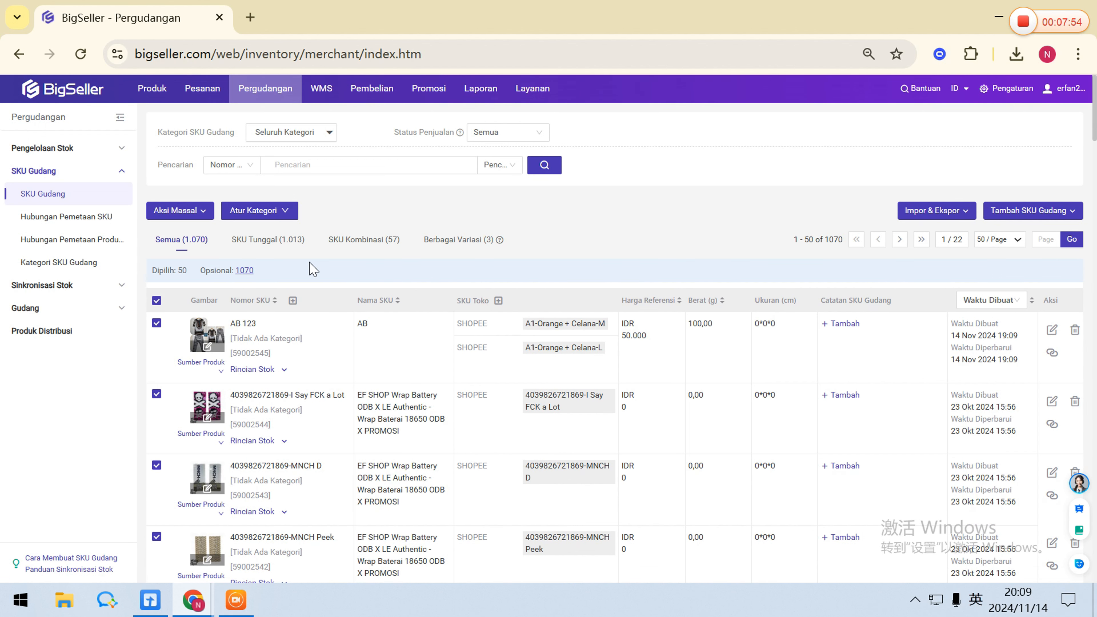
pyautogui.click(157, 300)
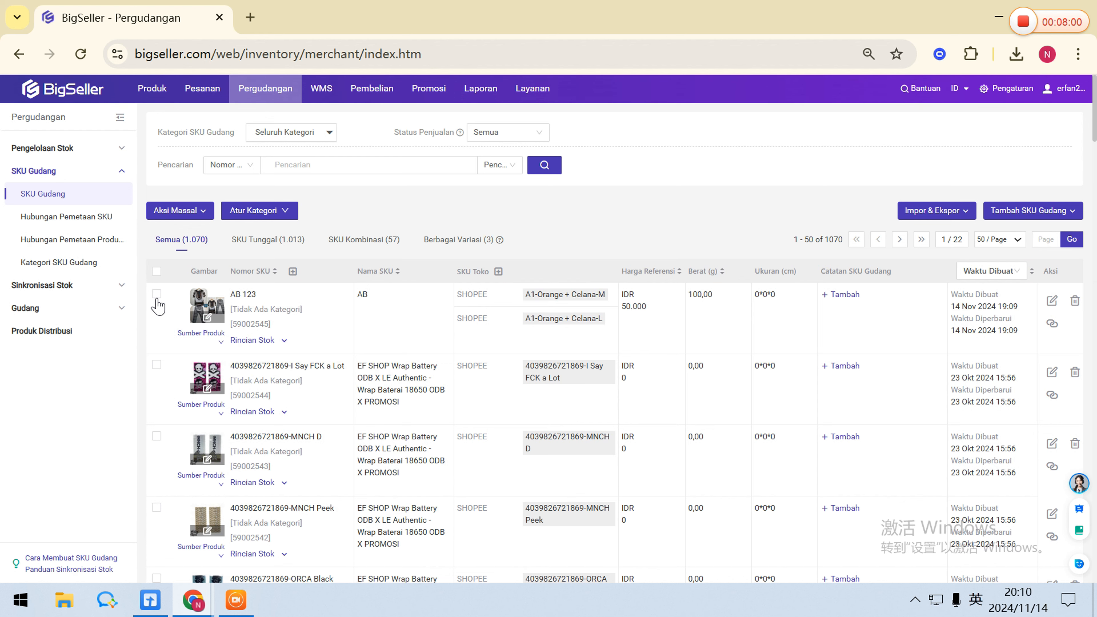
pyautogui.moveTo(1007, 212)
pyautogui.click(1013, 259)
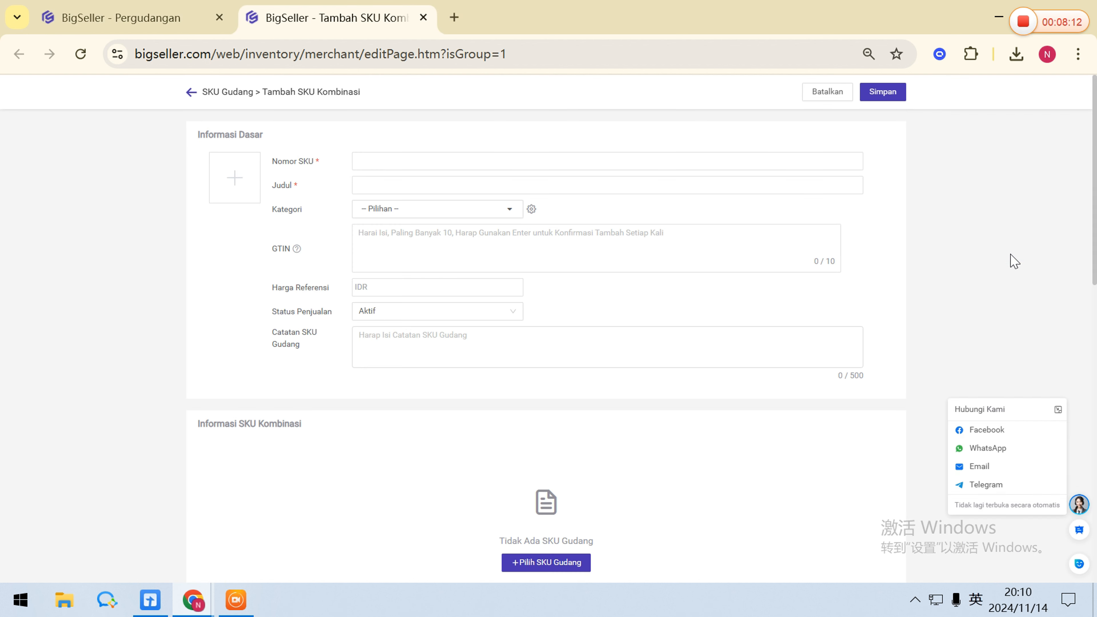
pyautogui.scroll(-5, 551, 277)
pyautogui.click(563, 308)
pyautogui.click(369, 224)
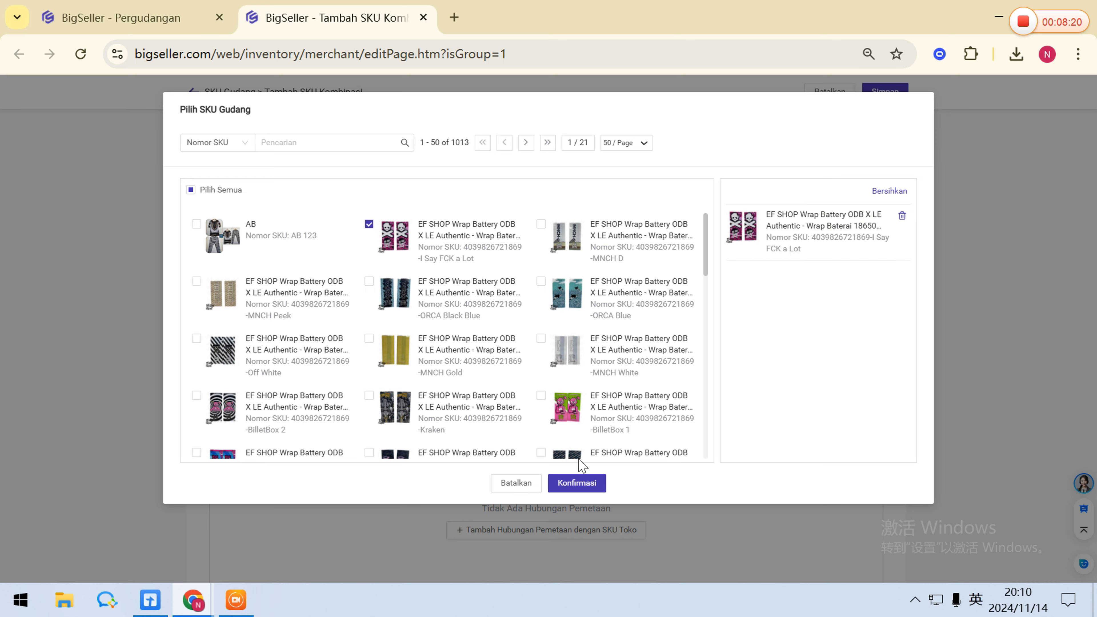
pyautogui.click(579, 483)
# Map the combination SKU to the Shopee store SKUs BJ3002-Pink-L and POPOK-SALUR.
pyautogui.scroll(-2, 604, 384)
pyautogui.click(605, 381)
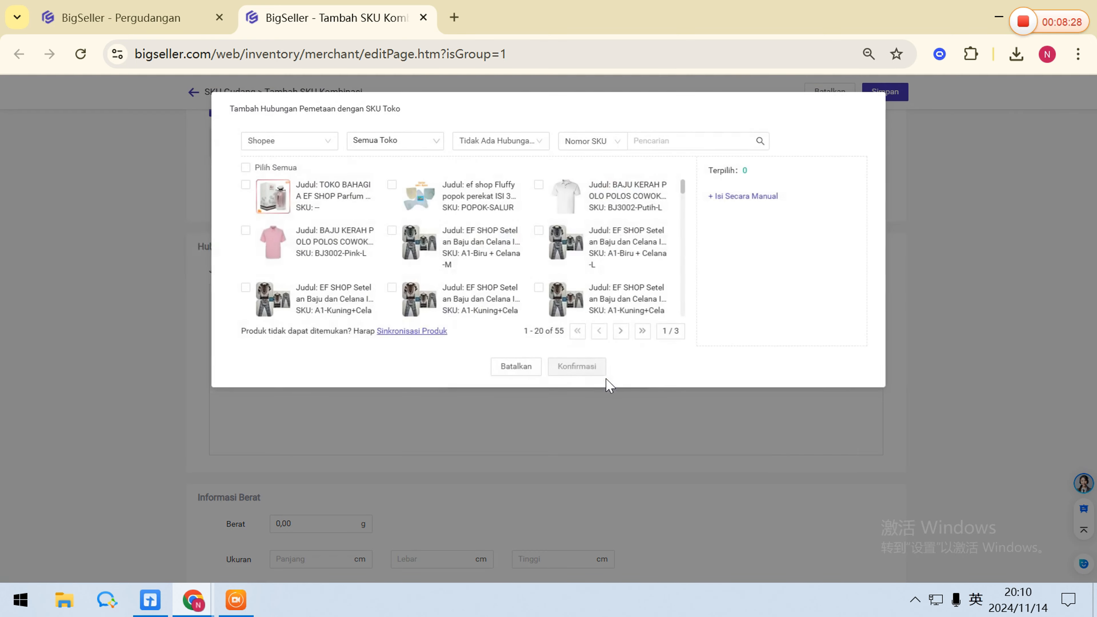
pyautogui.click(246, 231)
pyautogui.click(401, 195)
pyautogui.click(576, 366)
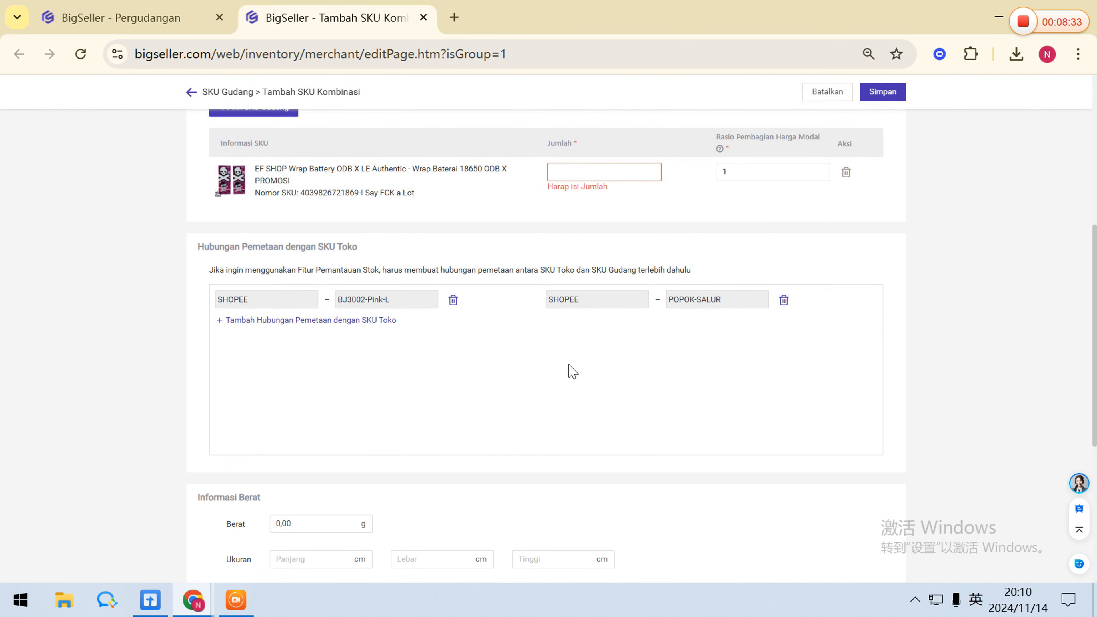
# Set the component SKU's quantity to 20 and remove the POPOK-SALUR mapping.
pyautogui.scroll(-5, 573, 371)
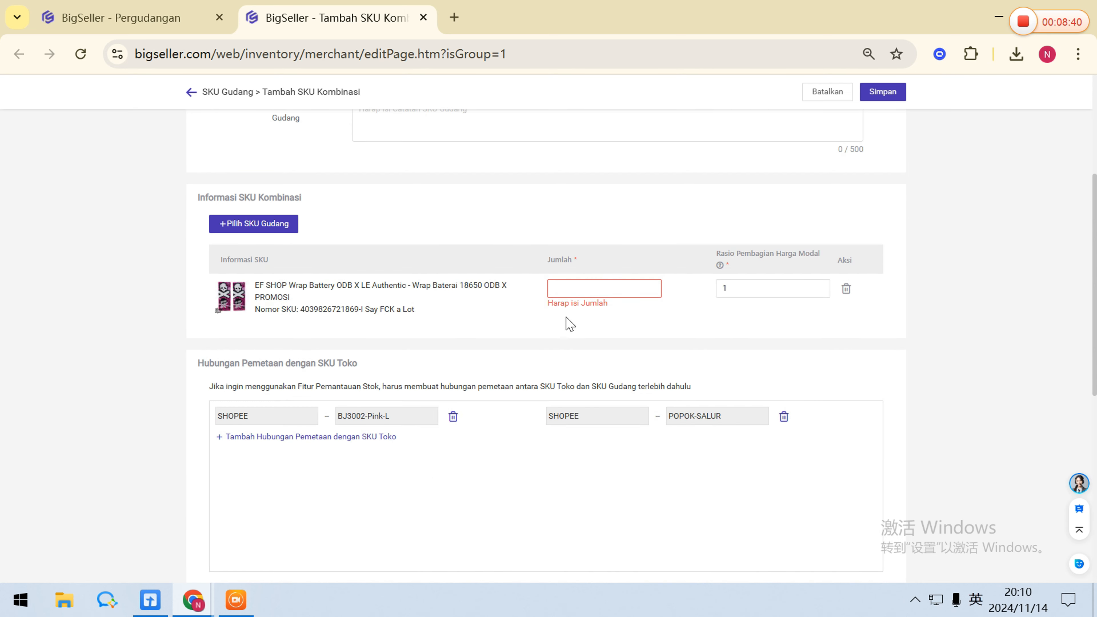
pyautogui.click(562, 289)
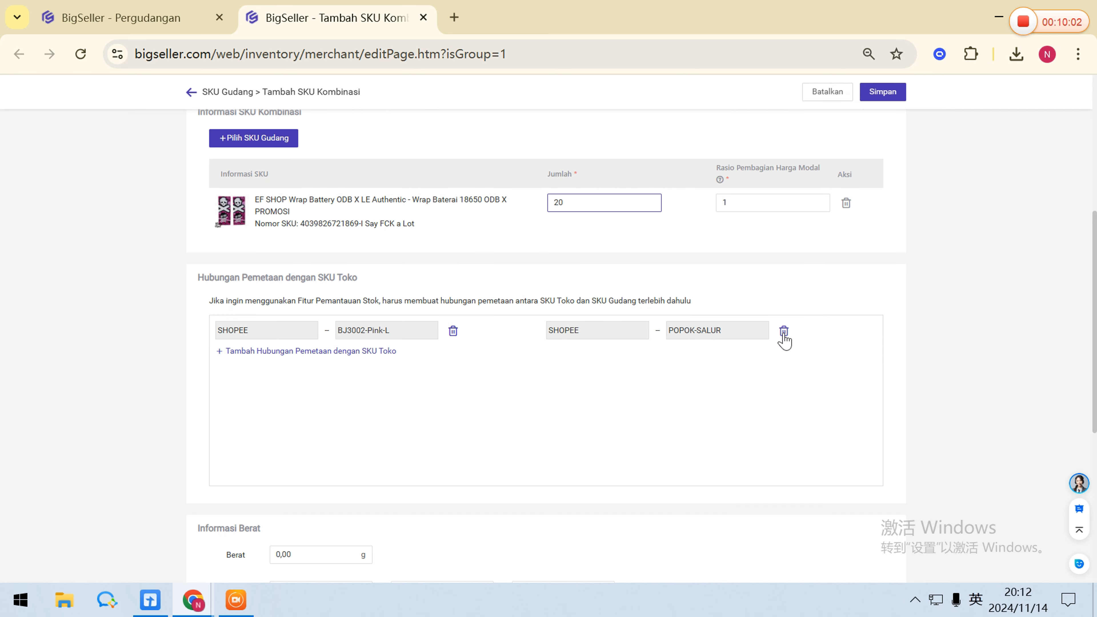
pyautogui.click(784, 331)
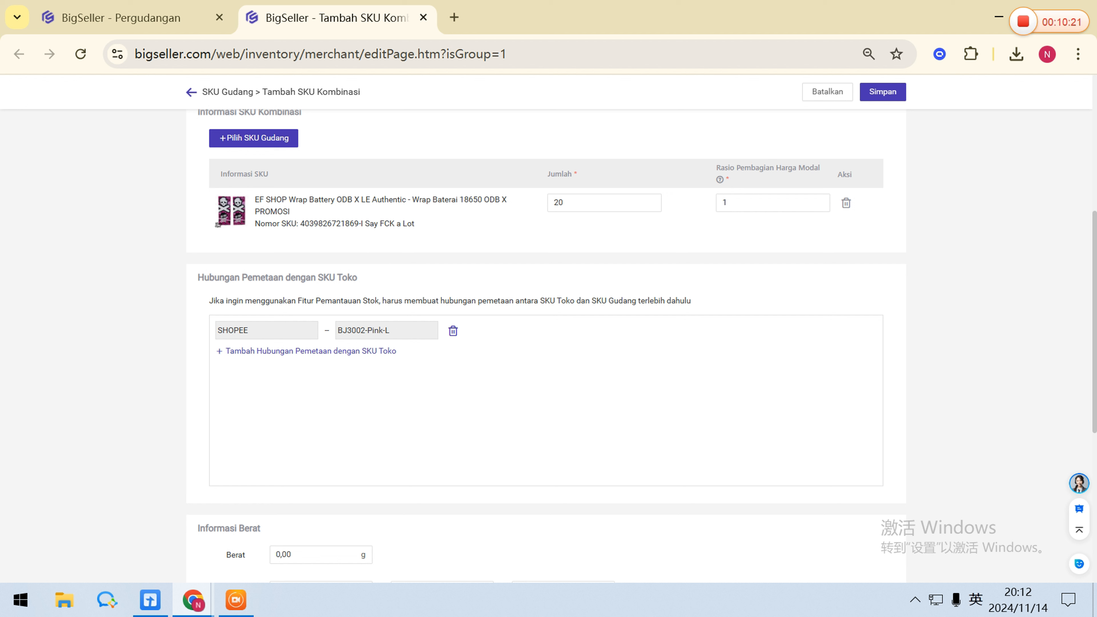
# Check the component quantity and close the combination SKU form without saving.
pyautogui.moveTo(574, 203); pyautogui.dragTo(526, 211)
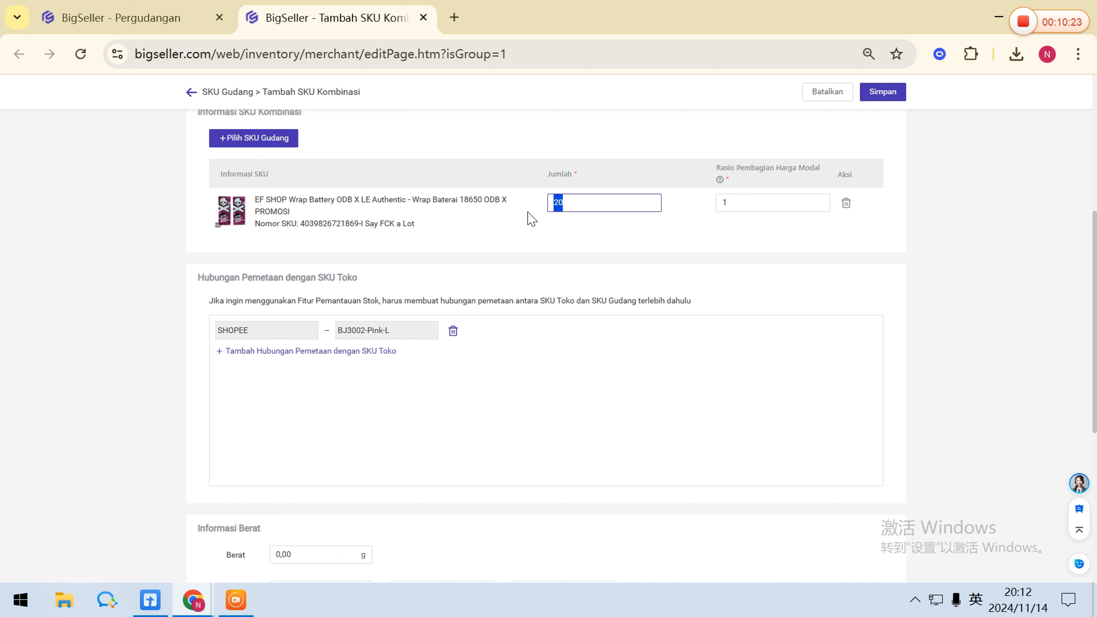
pyautogui.click(581, 237)
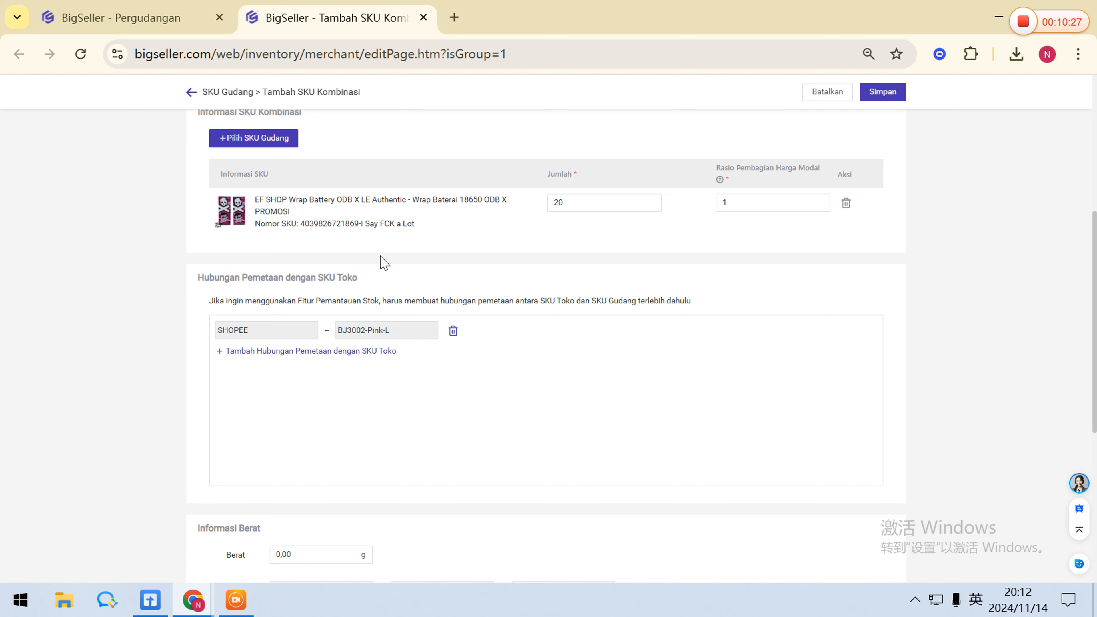
pyautogui.click(423, 17)
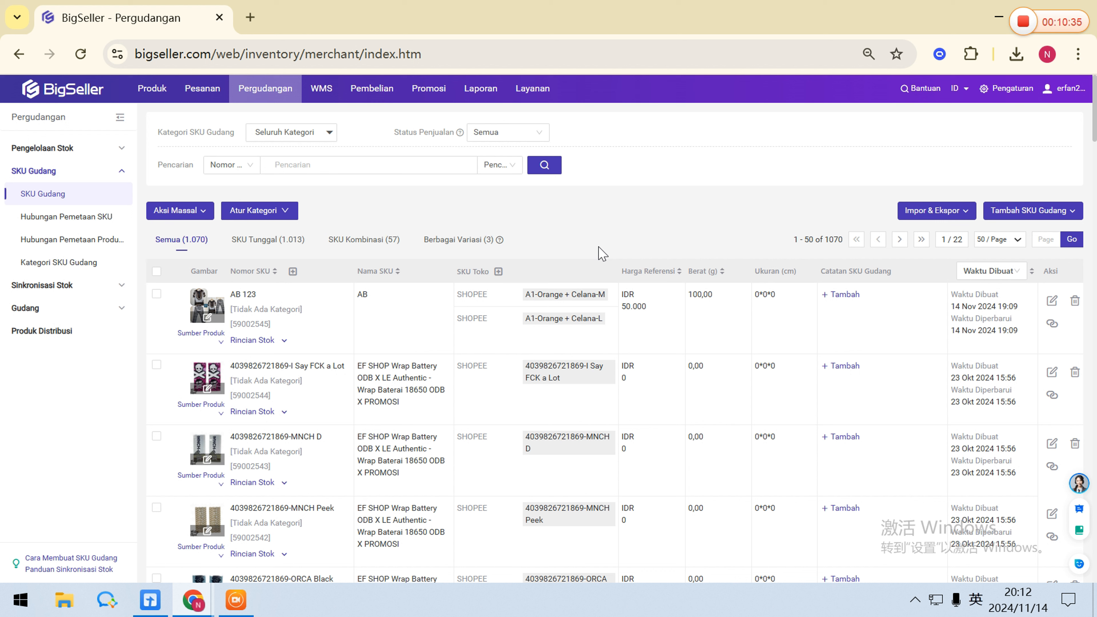
# Open the import for creating warehouse SKUs and download its import template.
pyautogui.moveTo(938, 212)
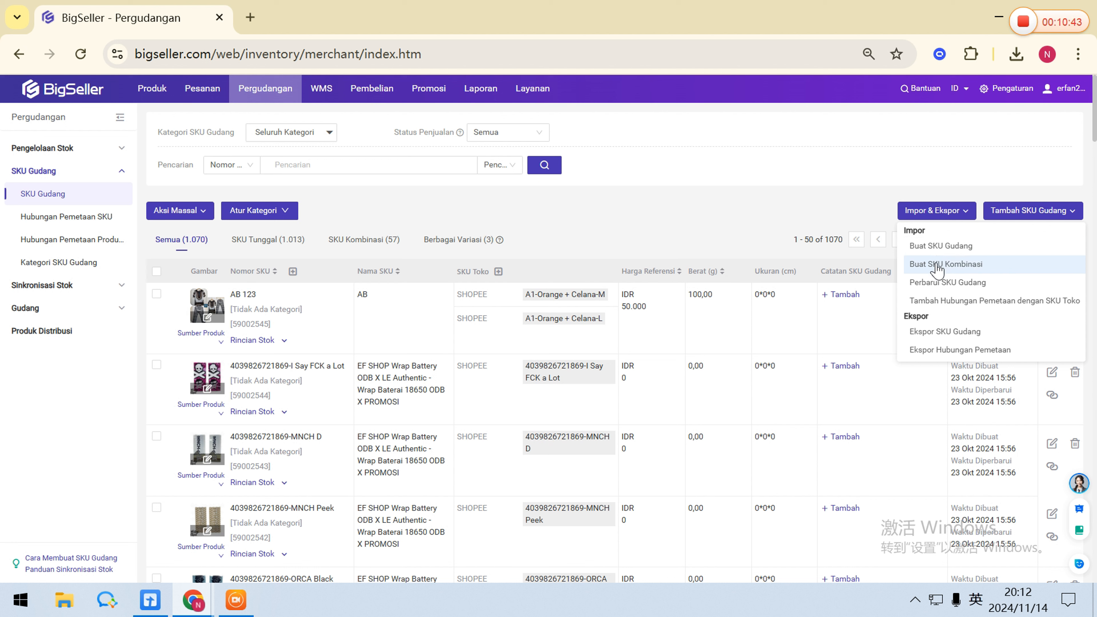
pyautogui.click(934, 246)
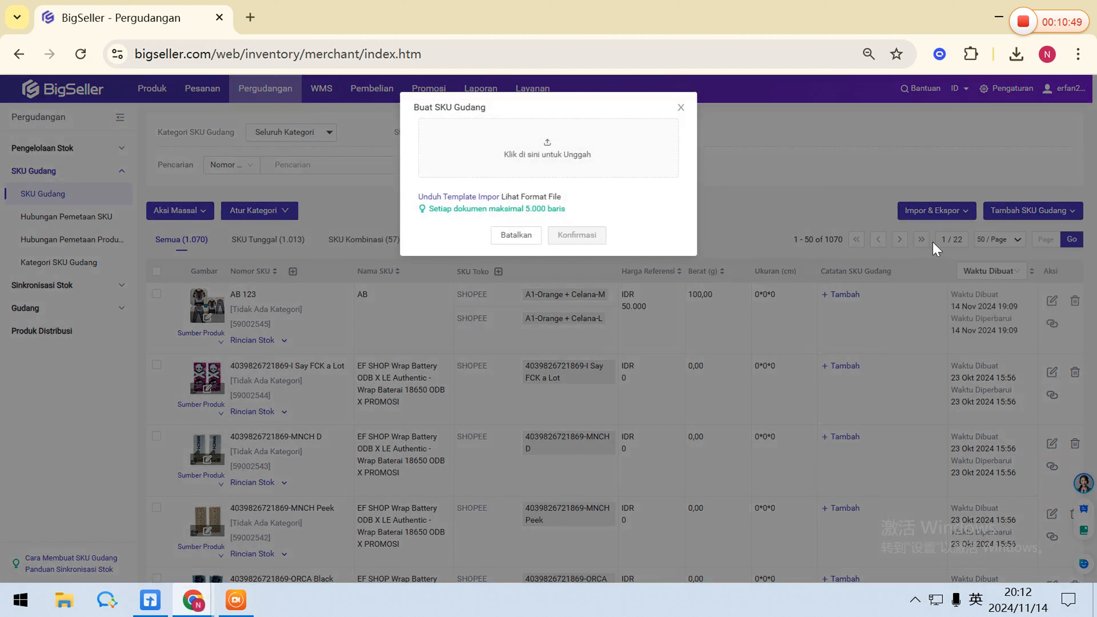
pyautogui.click(467, 199)
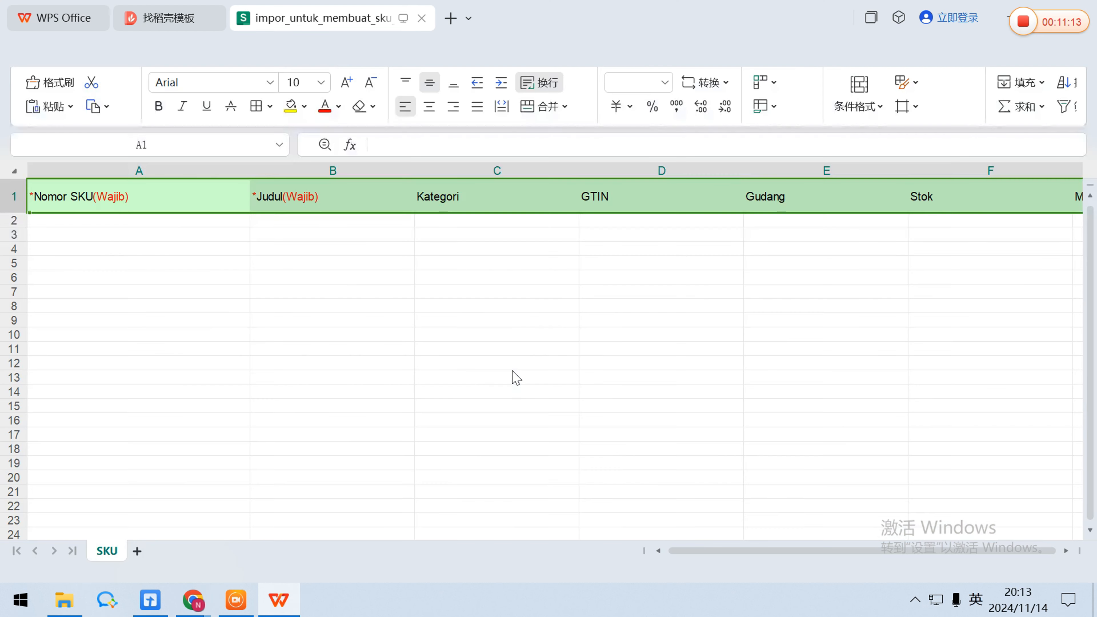
# Fill the template's first data row with SKU number abb123 and title abb.
pyautogui.write('abb')
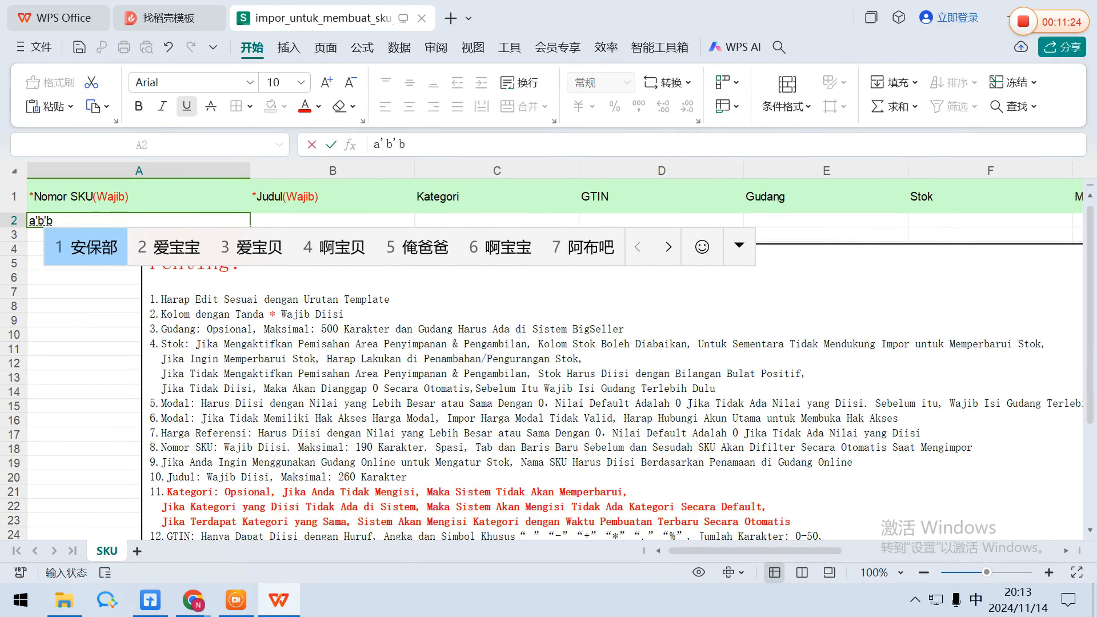
pyautogui.press('shift')
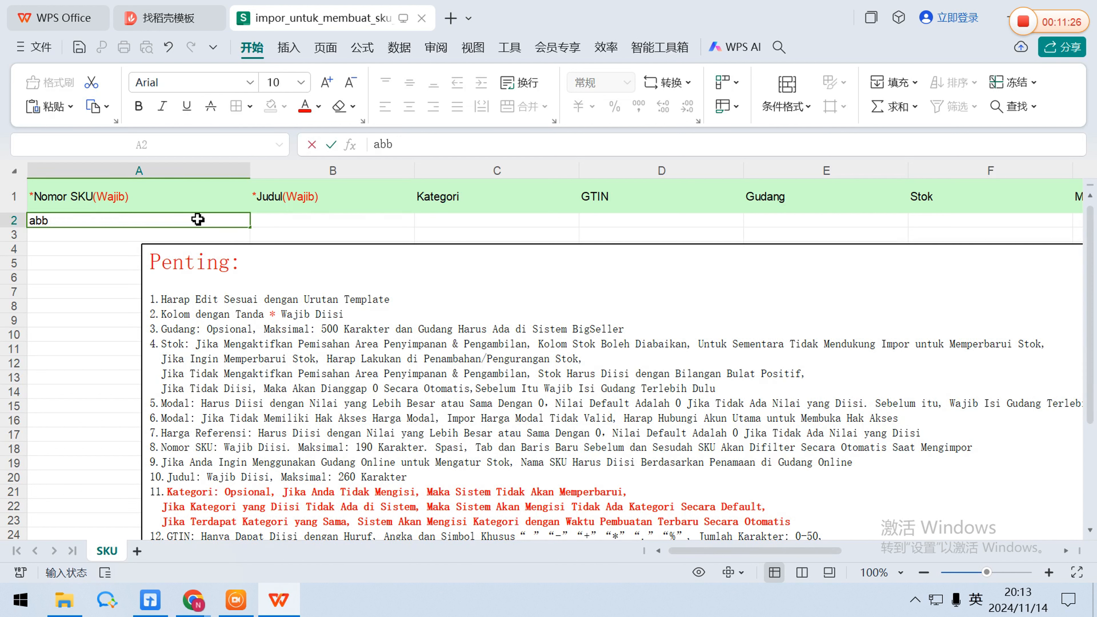
pyautogui.write('123')
pyautogui.click(389, 222)
pyautogui.write('abb')
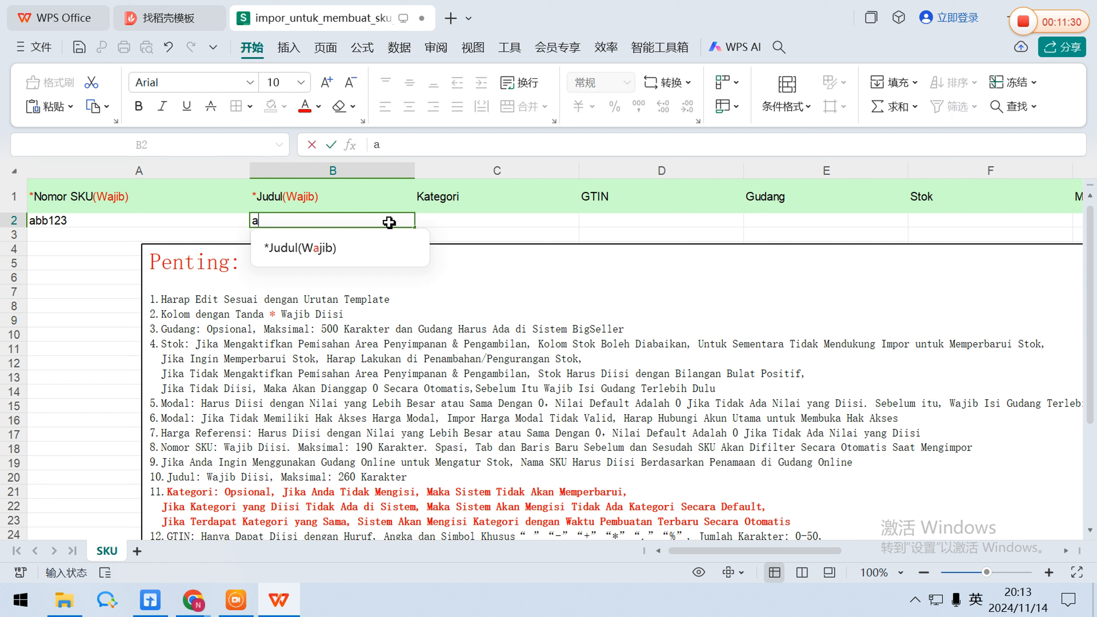
pyautogui.click(449, 225)
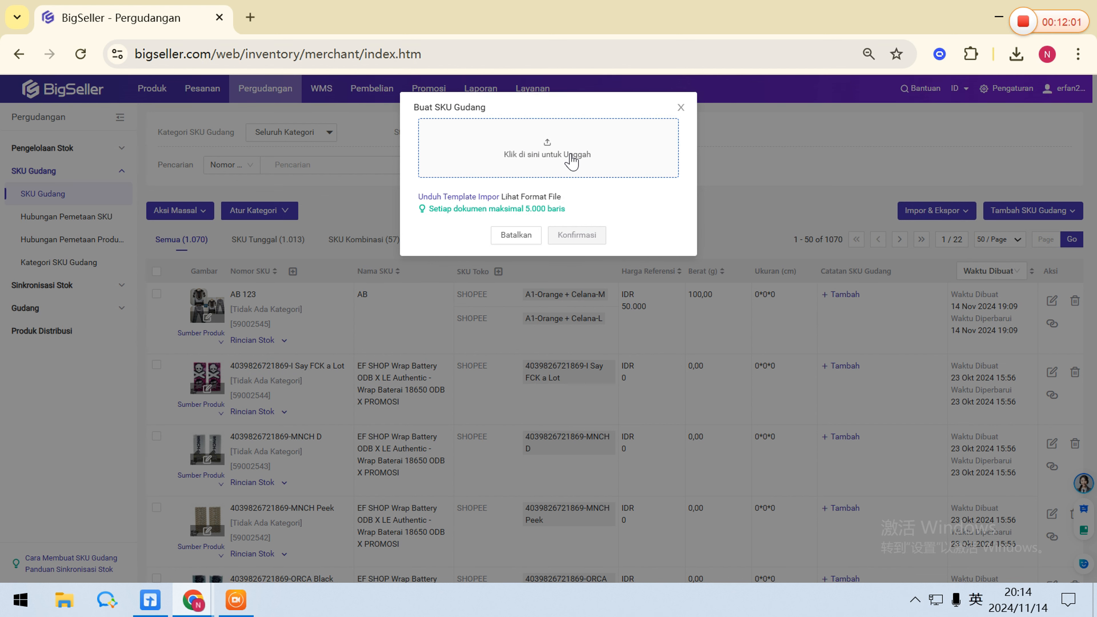
# Upload impor_untuk_membuat_sku_gudang_in.xlsx, run the warehouse SKU import, and close the result.
pyautogui.click(581, 158)
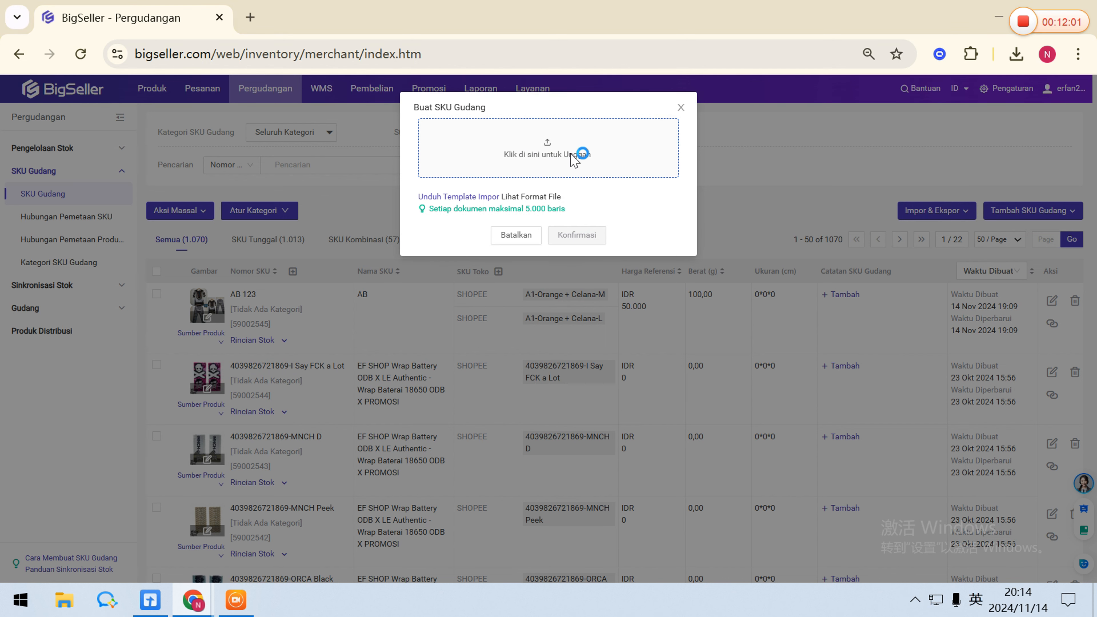
pyautogui.doubleClick(715, 311)
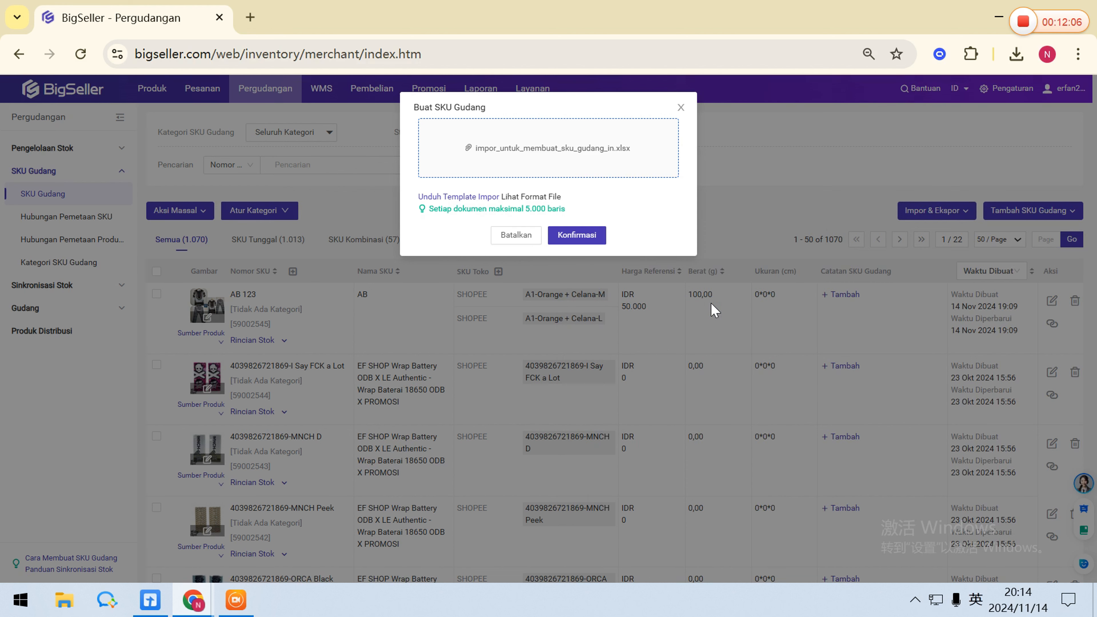
pyautogui.click(598, 228)
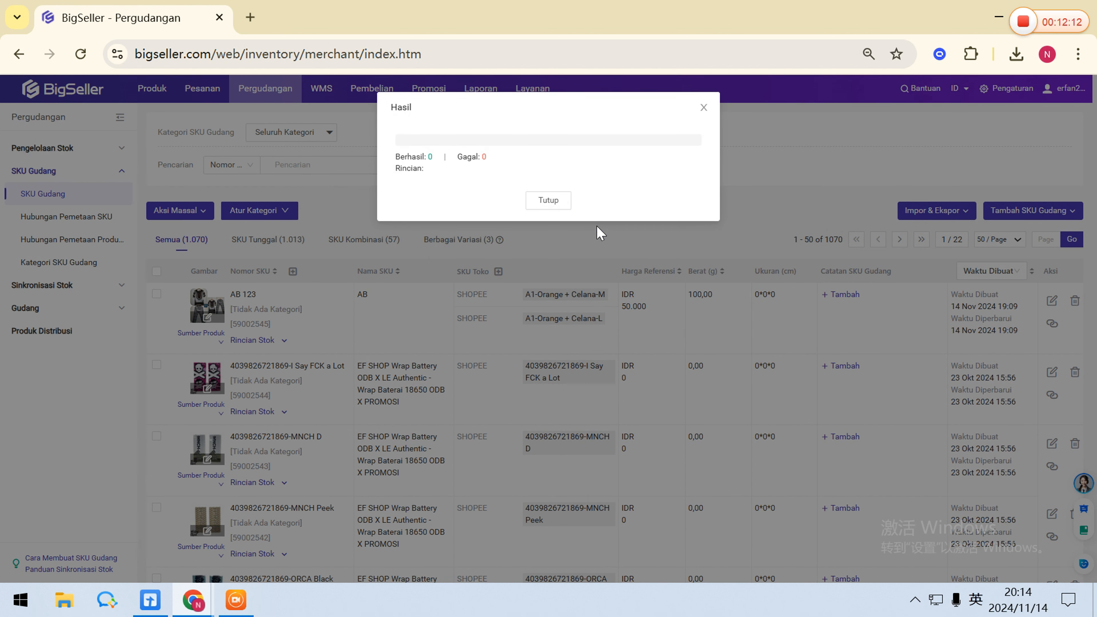
pyautogui.click(558, 206)
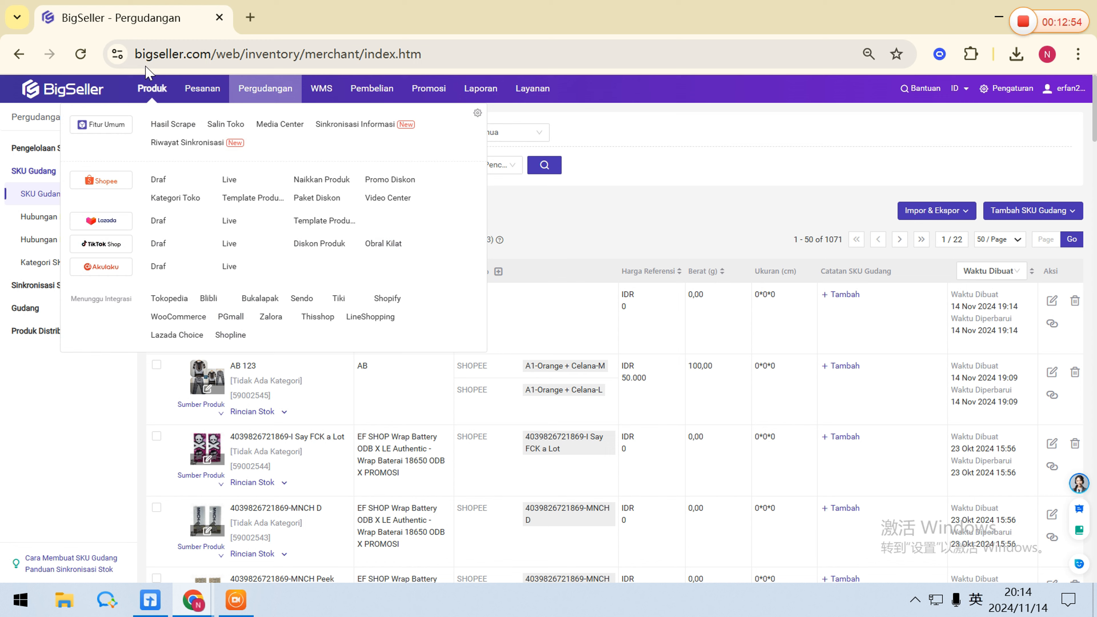
# Open order processing and look over the orders waiting to be processed.
pyautogui.moveTo(211, 92)
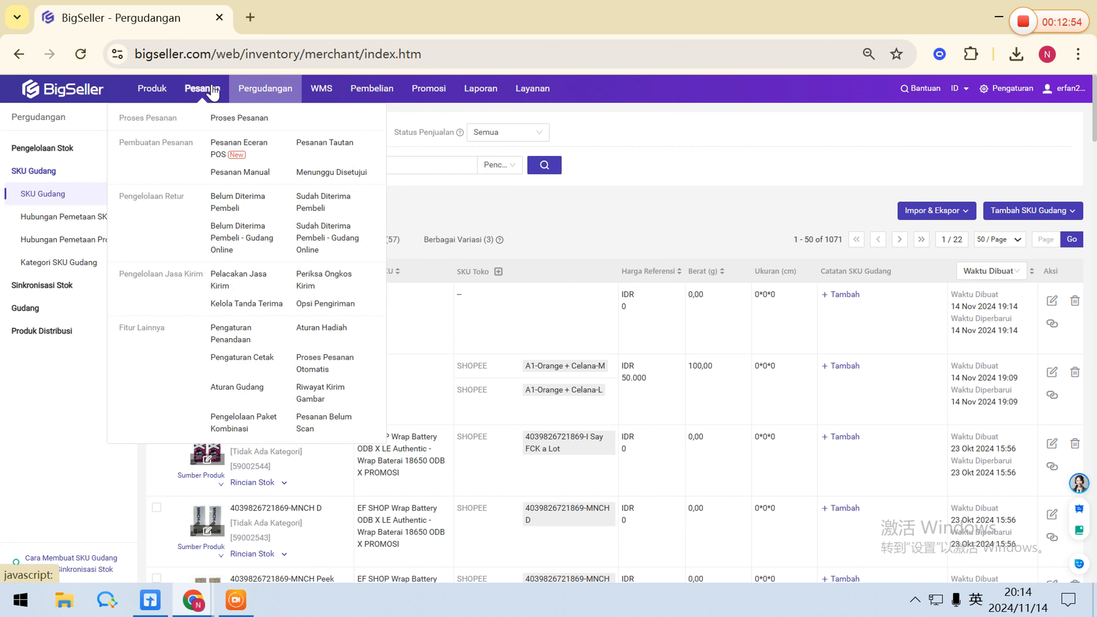
pyautogui.click(253, 122)
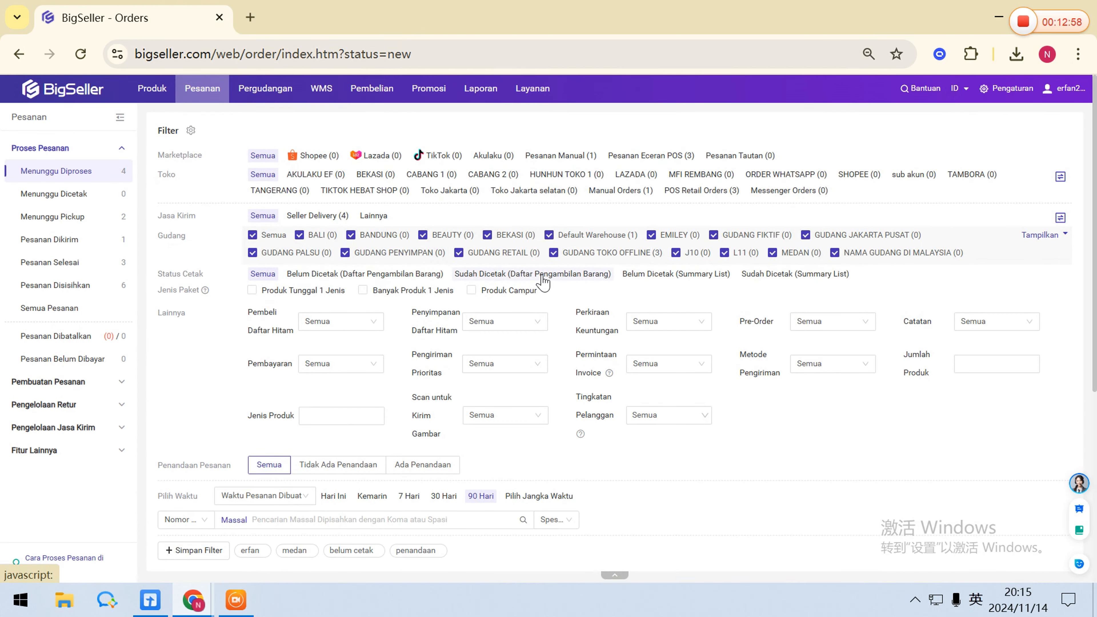
pyautogui.scroll(-5, 542, 280)
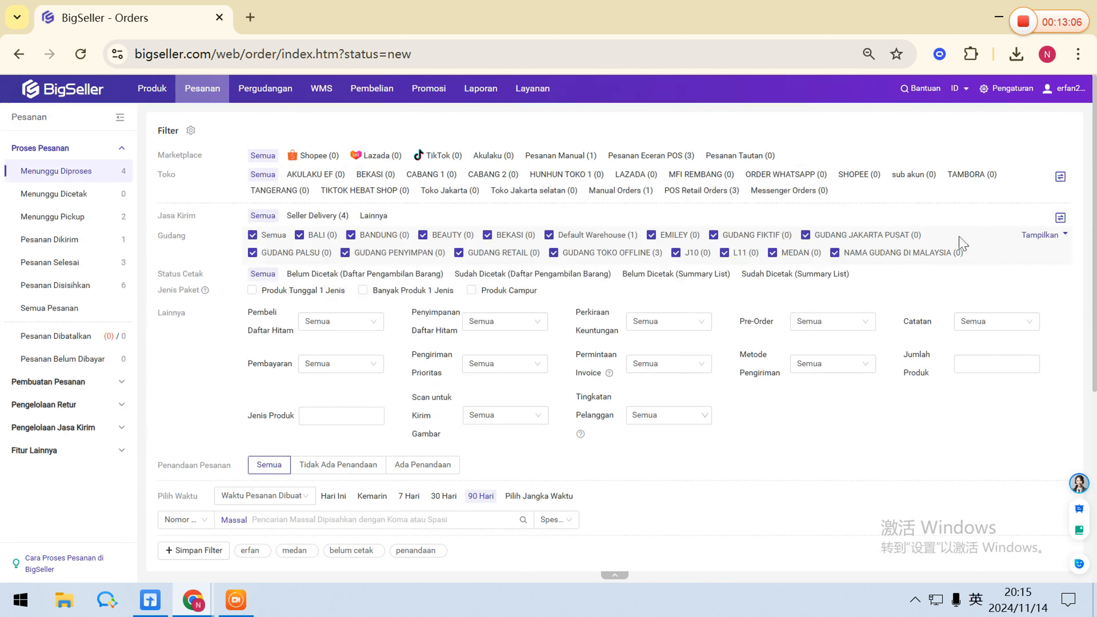
# Enable automatic warehouse SKU creation (Membuat SKU Gudang Secara Otomatis) in the stock settings.
pyautogui.click(1006, 99)
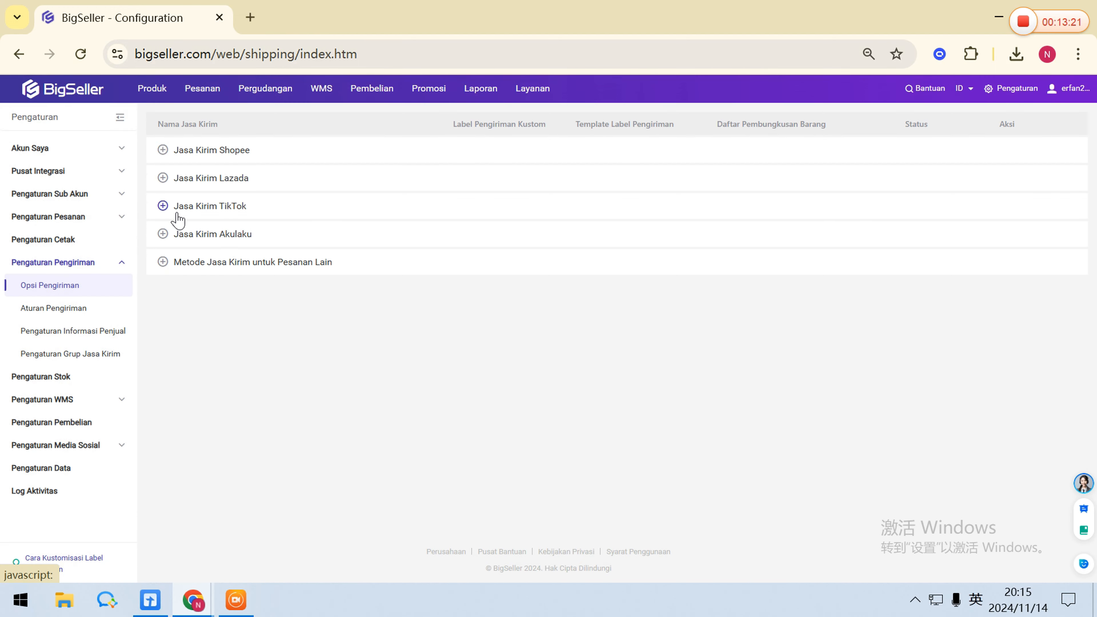
pyautogui.click(98, 378)
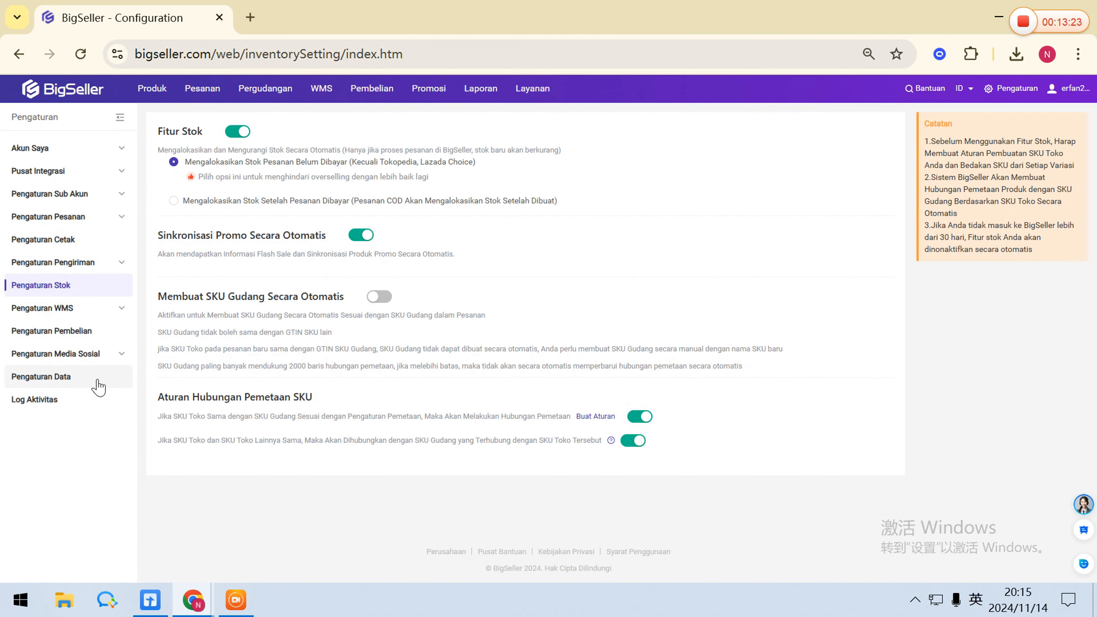
pyautogui.click(384, 296)
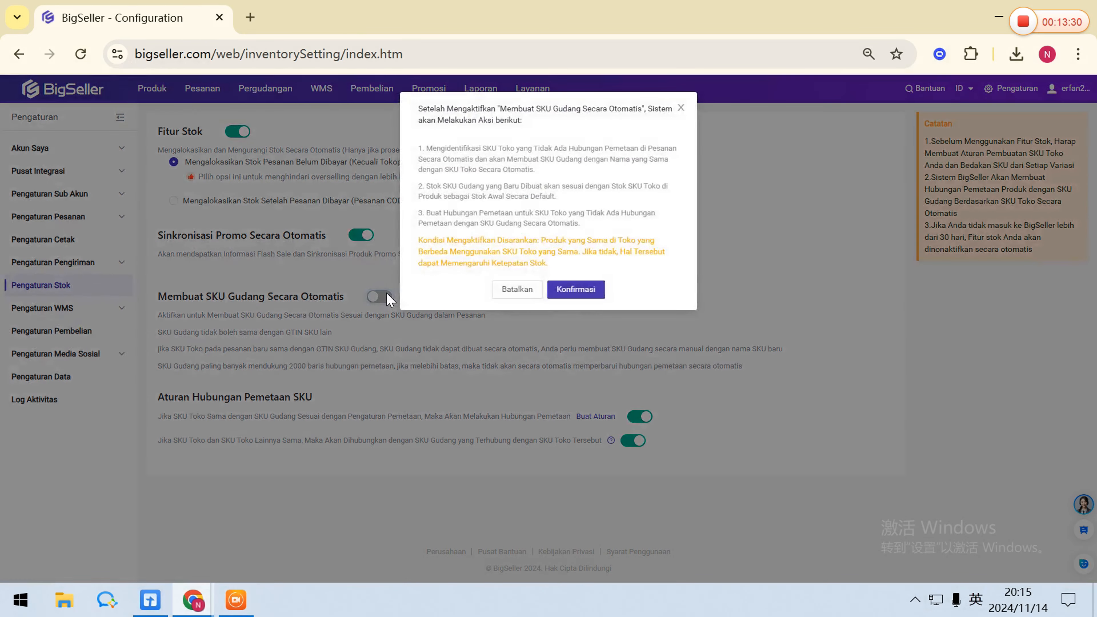
pyautogui.click(571, 289)
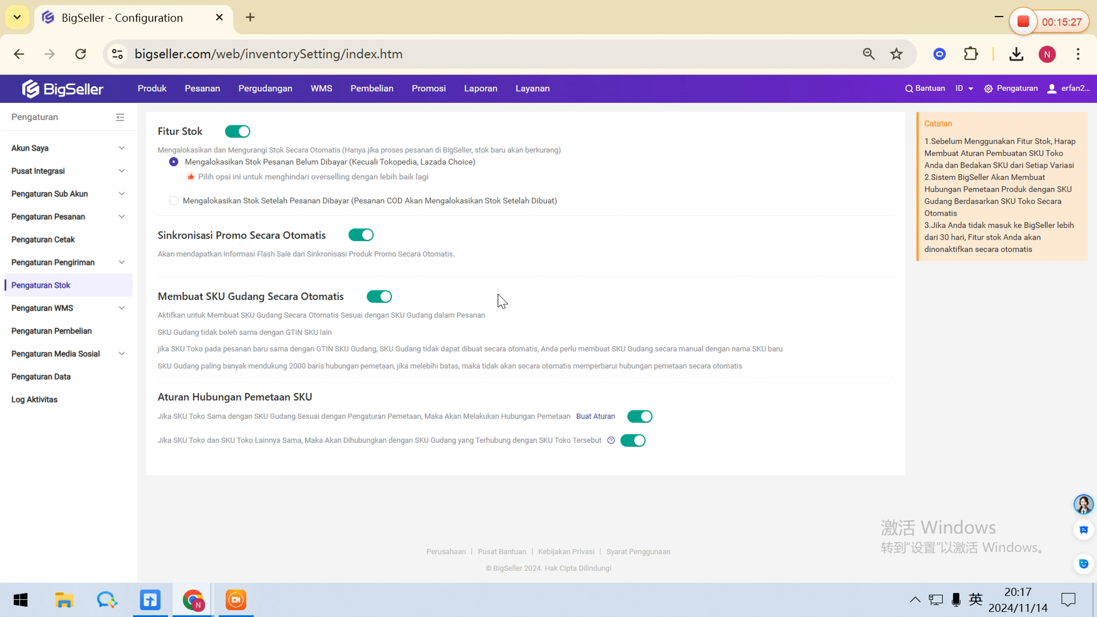
# Disable automatic warehouse SKU creation and confirm the deactivation.
pyautogui.moveTo(145, 88)
pyautogui.click(375, 298)
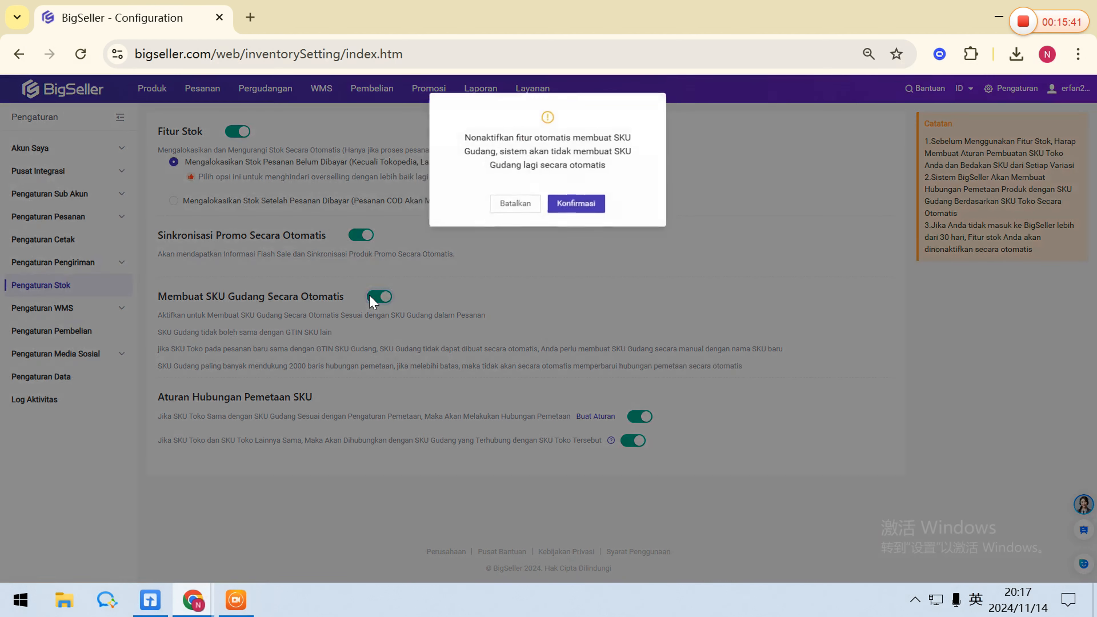
pyautogui.click(593, 209)
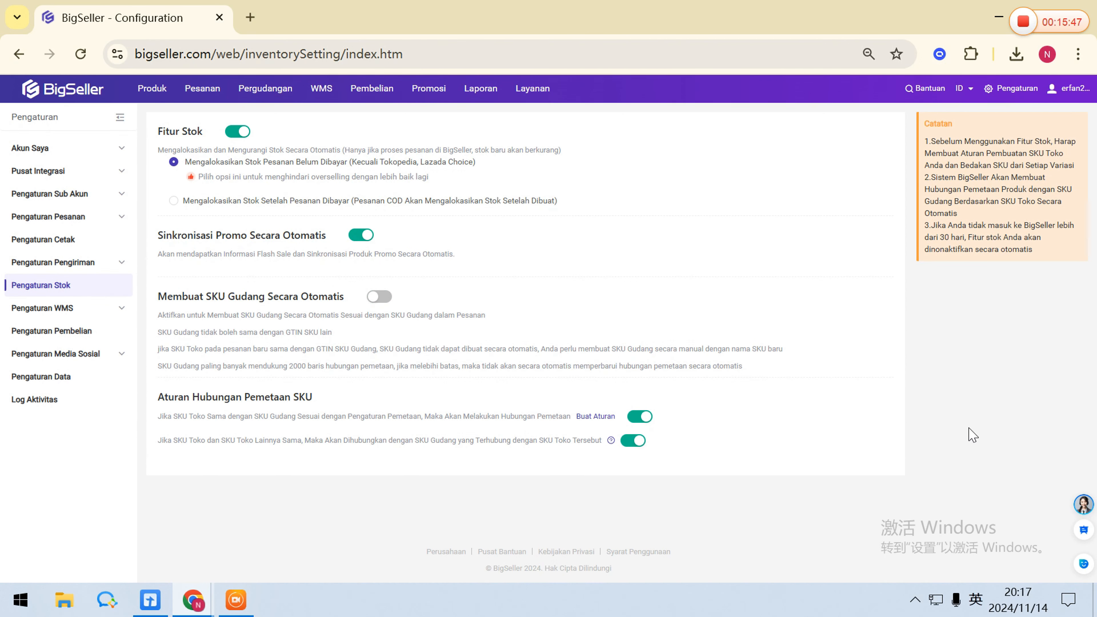
# Show the customer support contact options.
pyautogui.click(1088, 506)
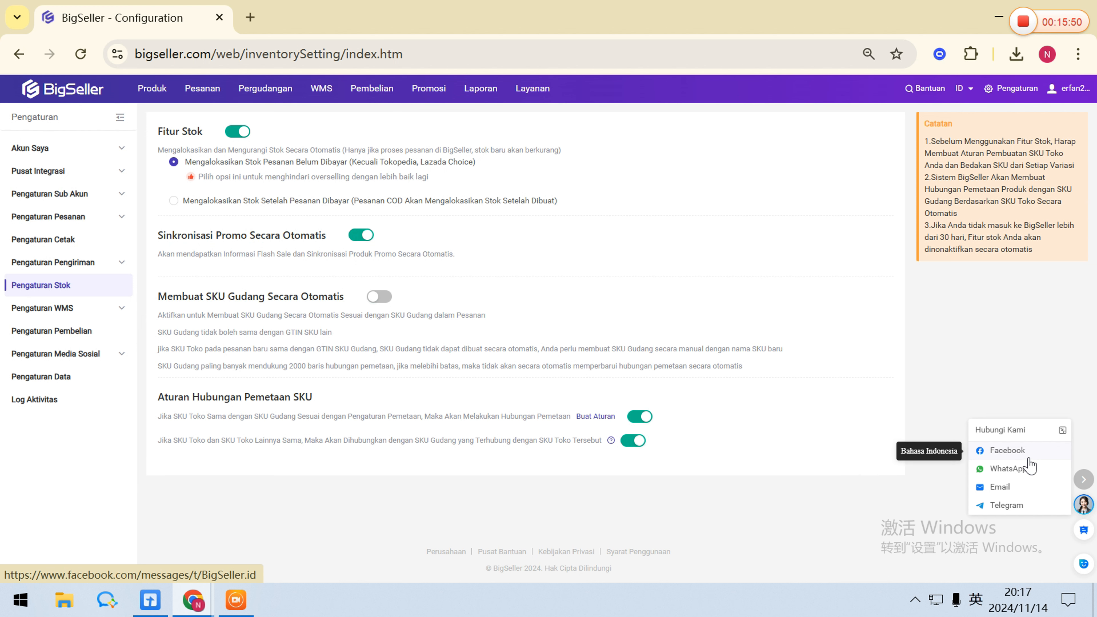